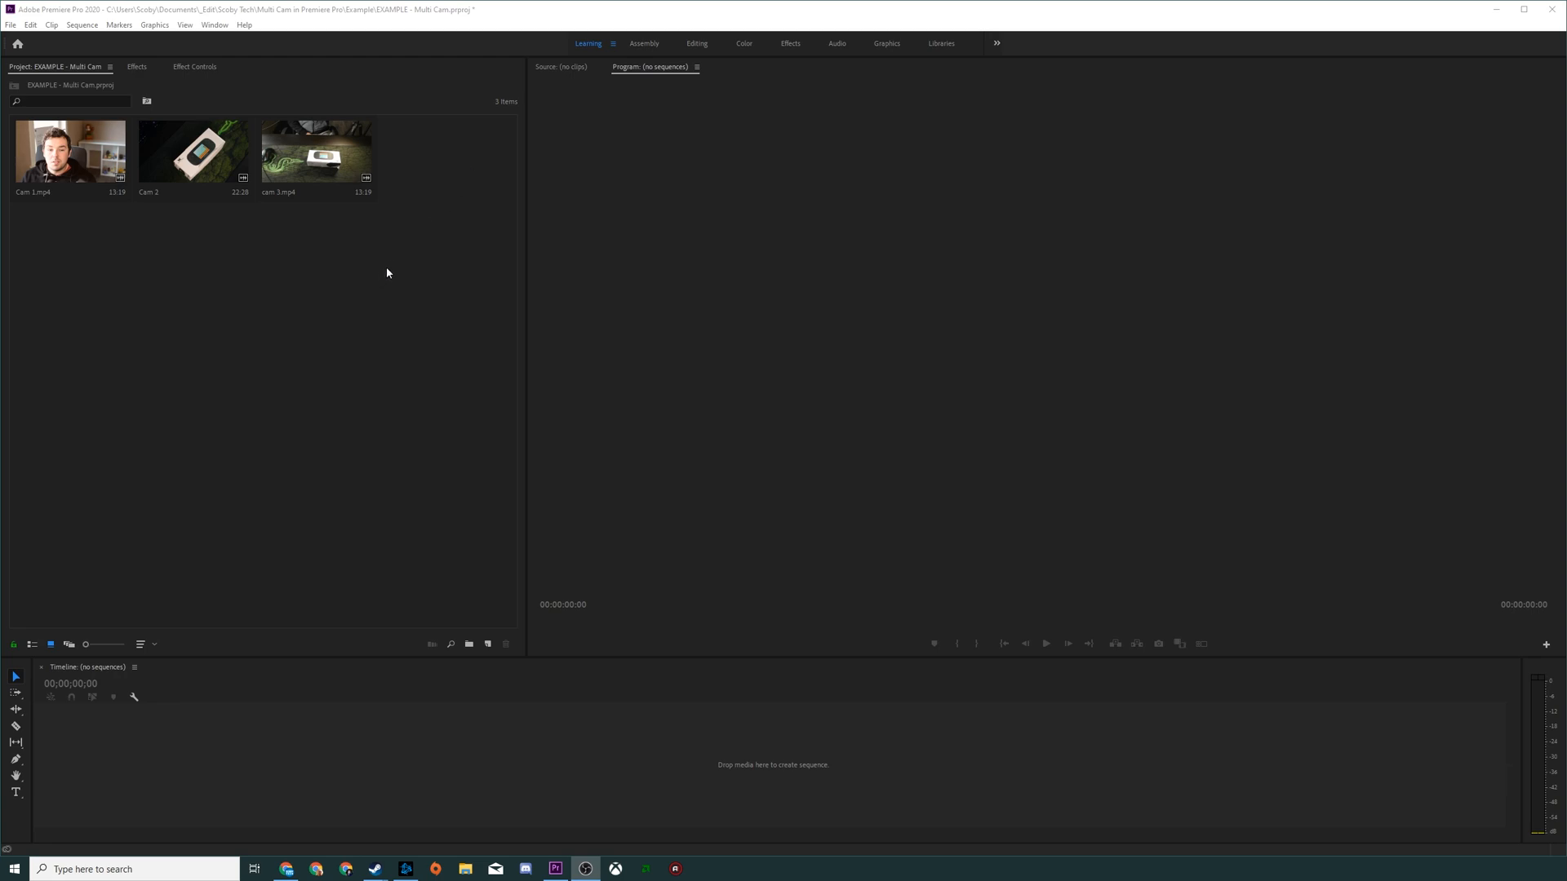
Step: Preview the Cam 1, Cam 2 and cam 3 clips in the Source Monitor, scrubbing through their footage
click(202, 316)
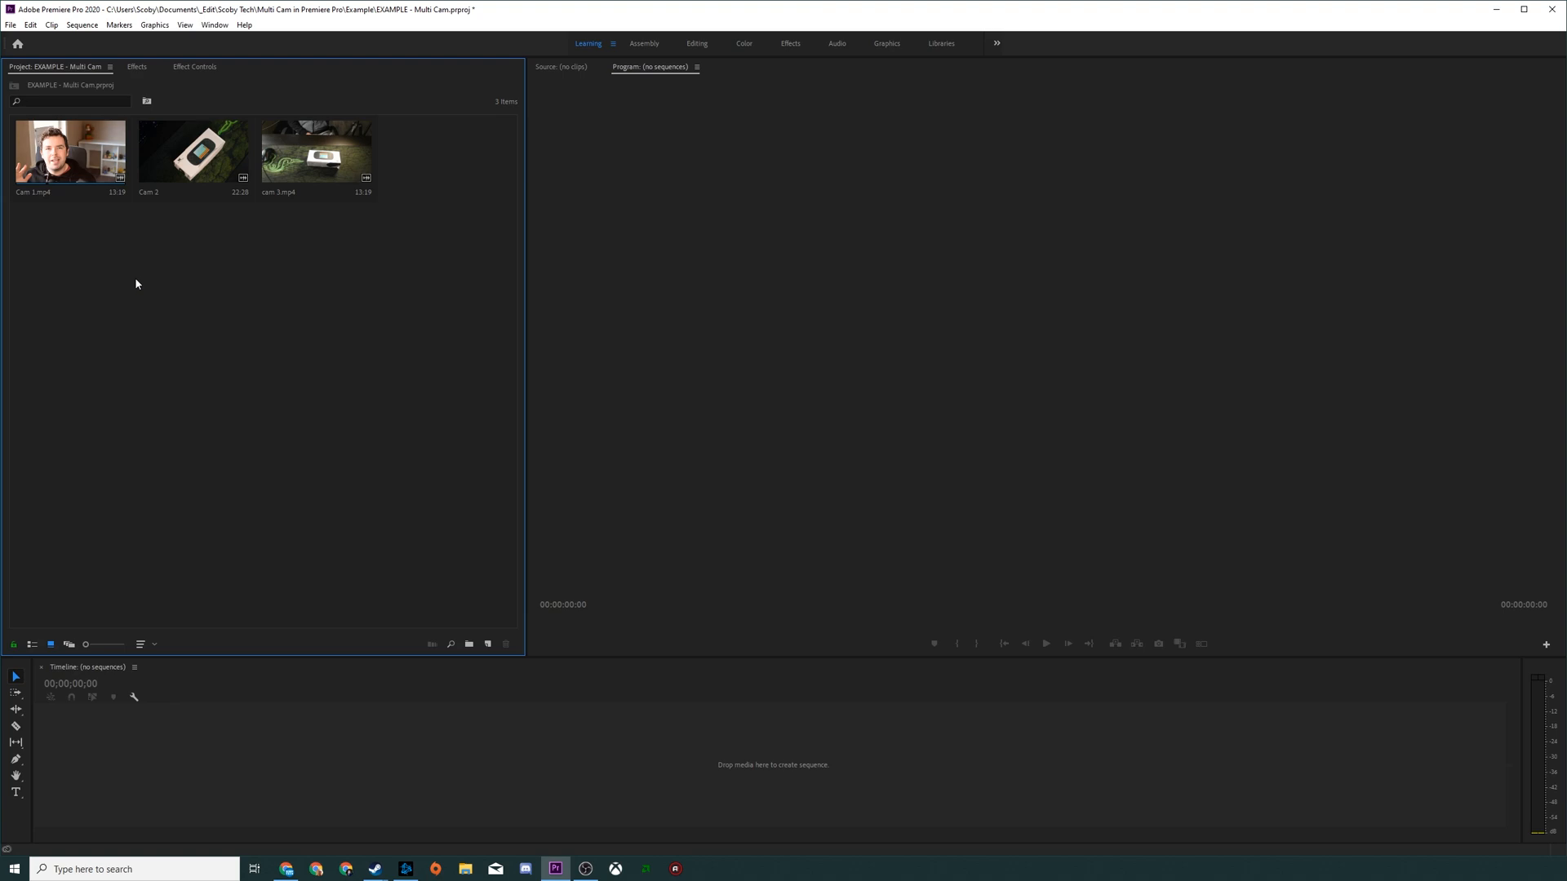
double_click(65, 151)
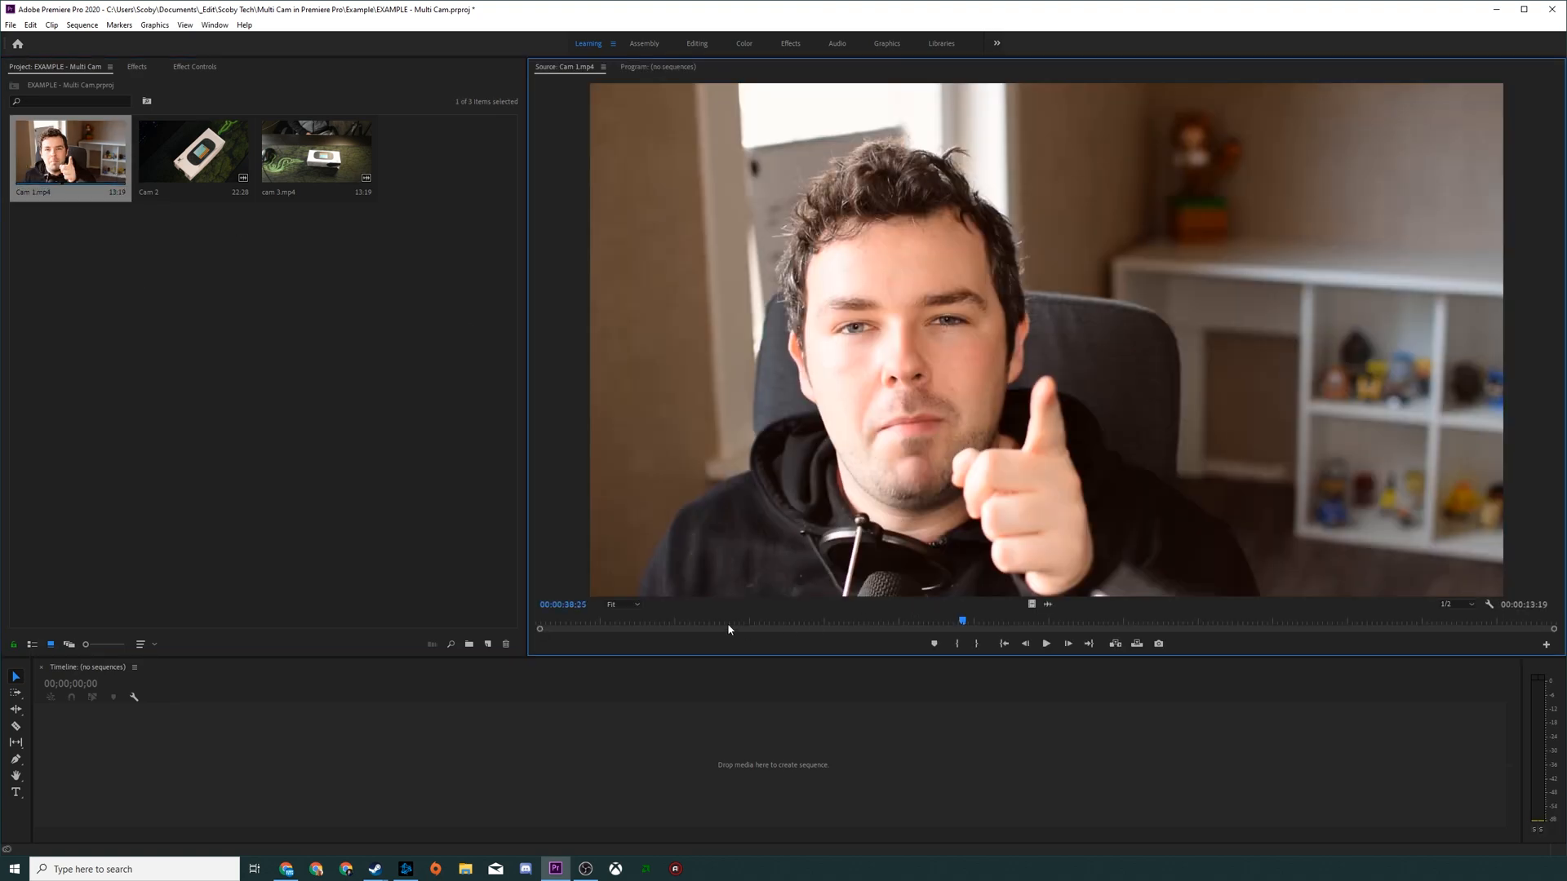
double_click(194, 151)
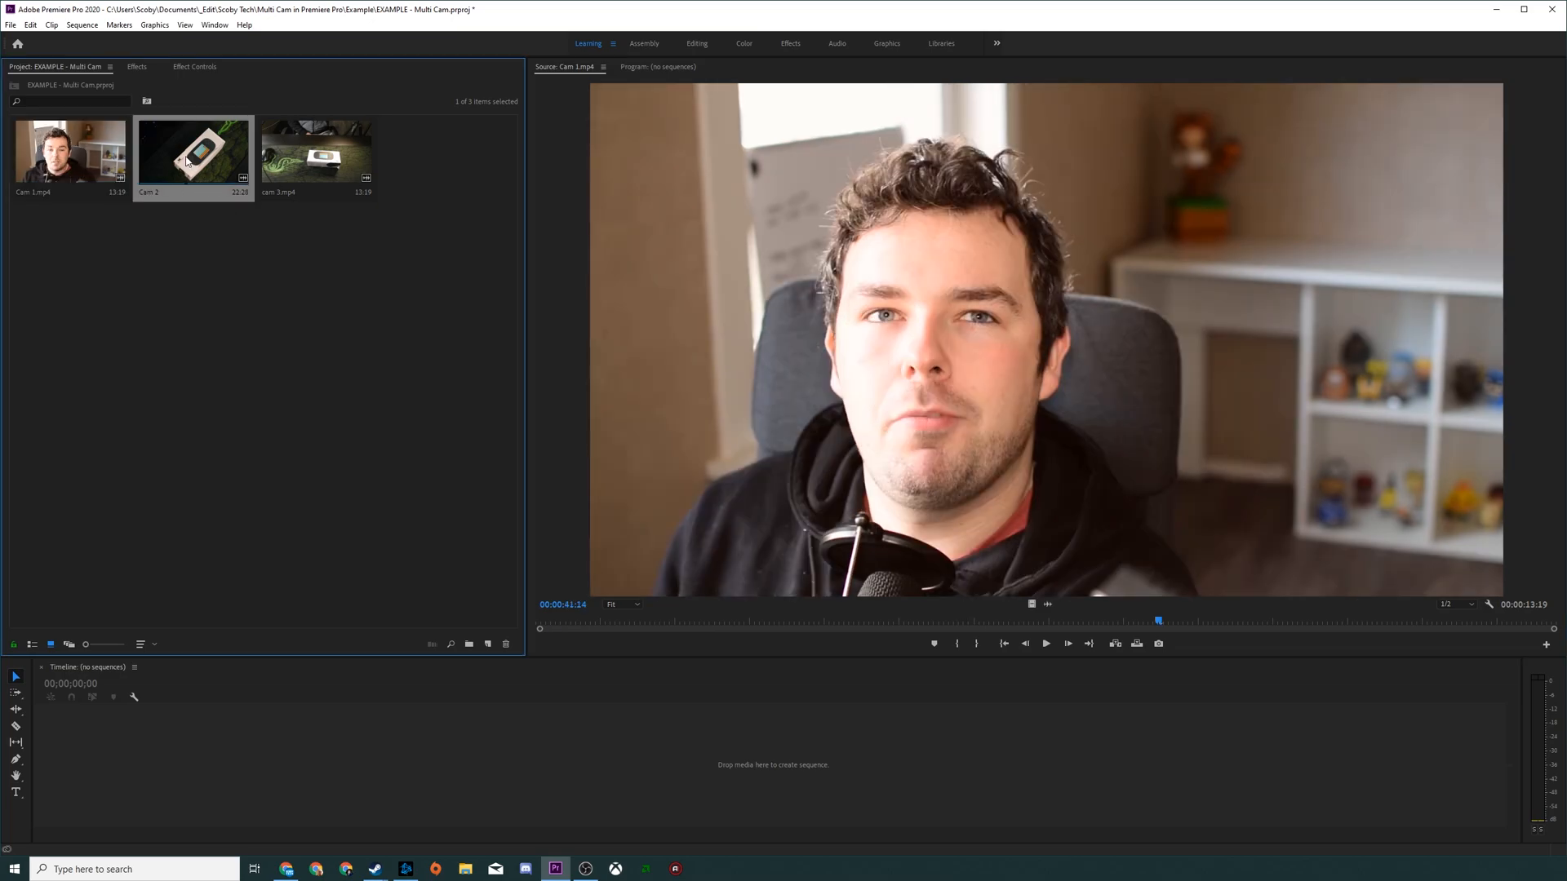
drag(580, 626, 1173, 624)
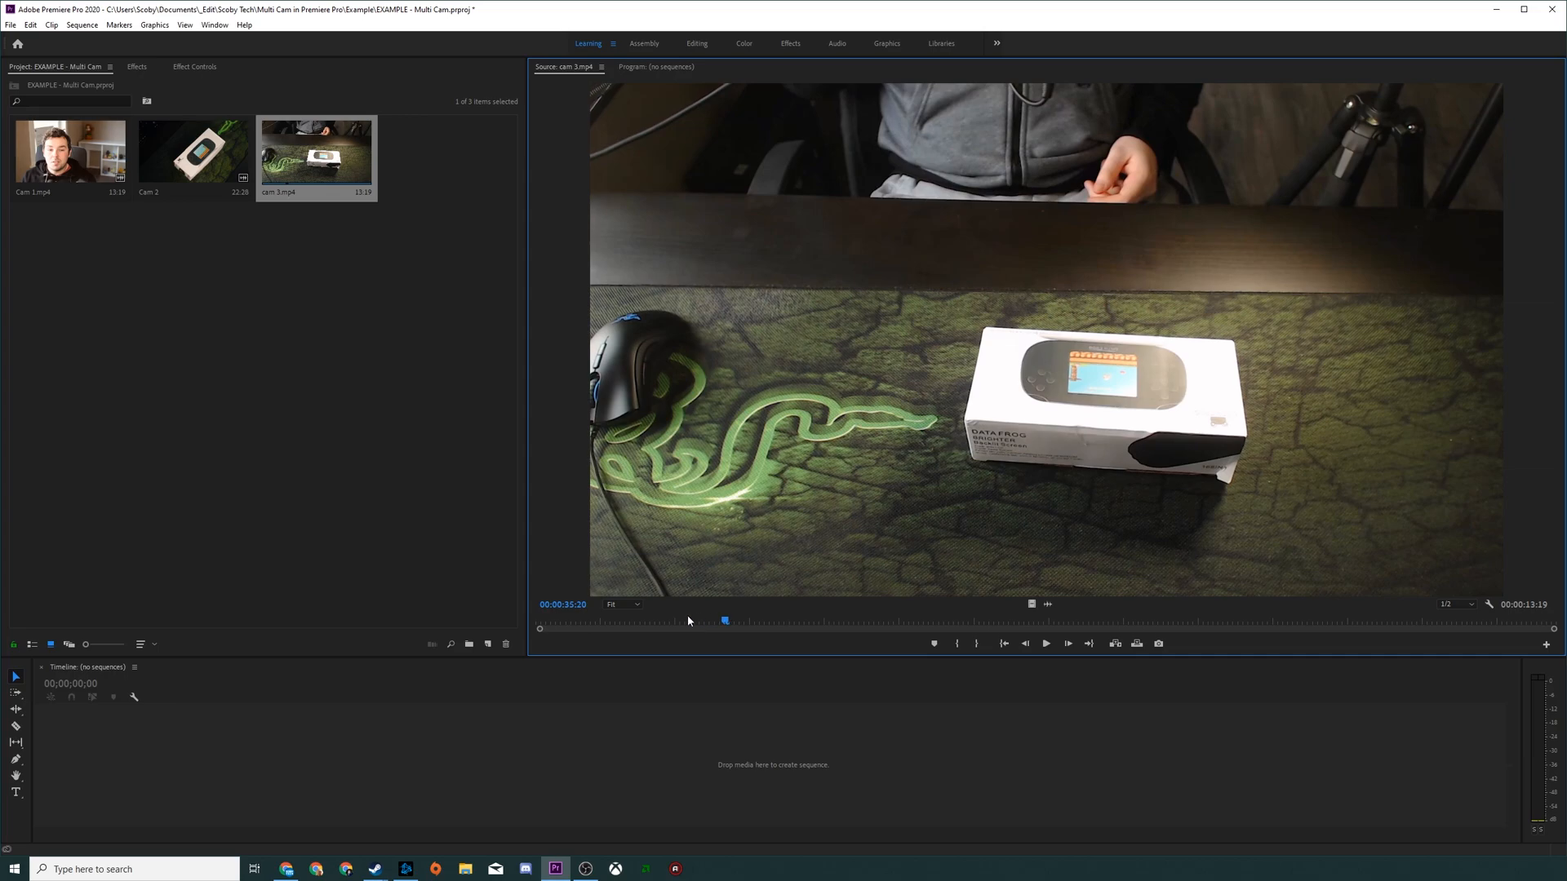
drag(687, 621, 949, 645)
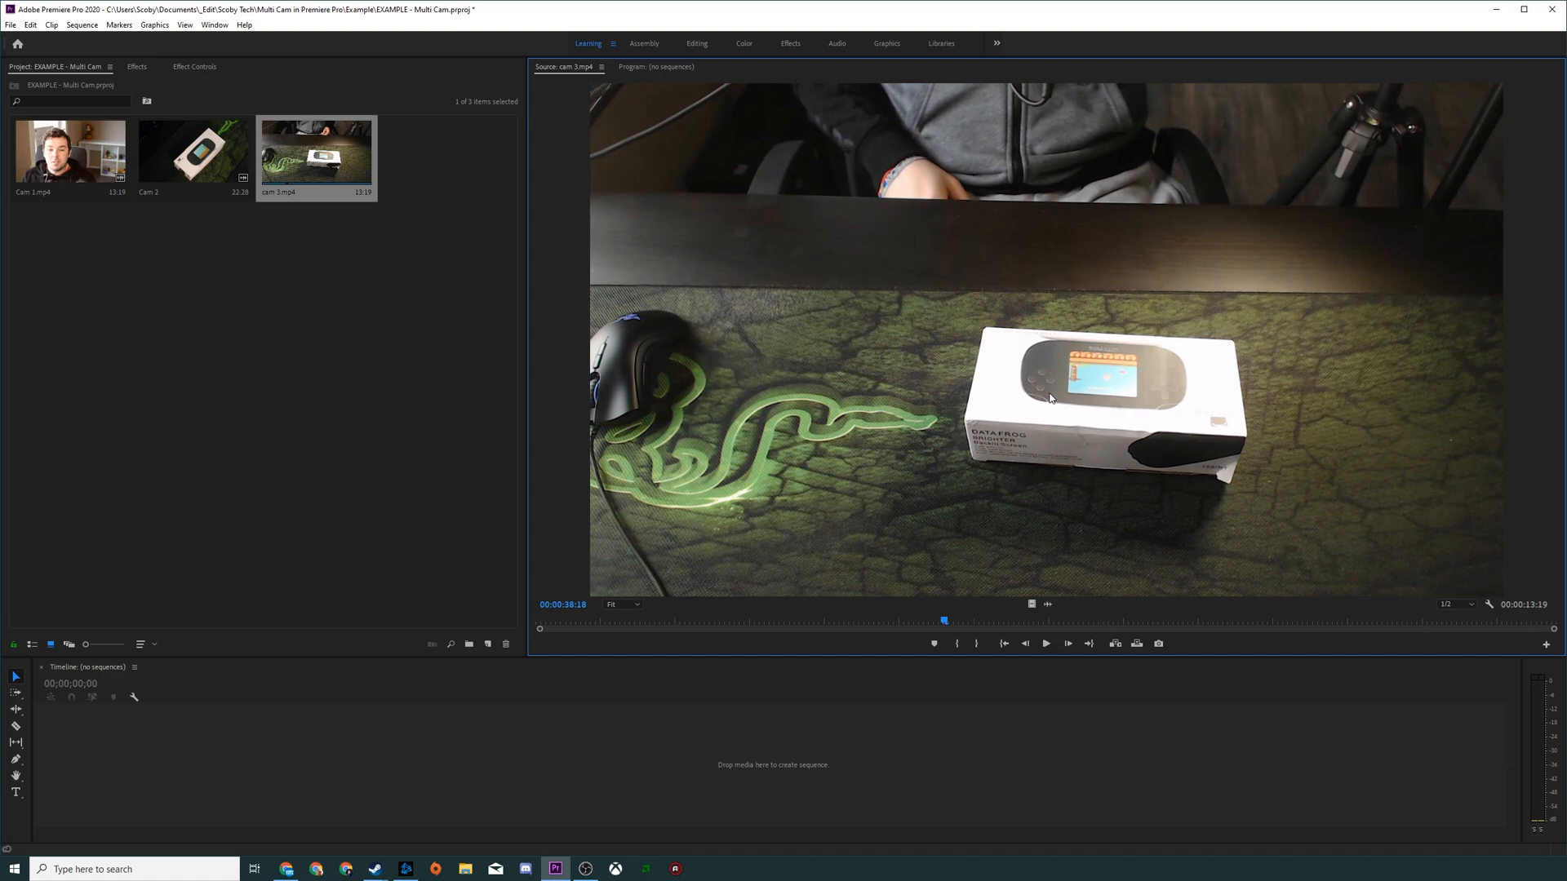
Step: Select all three camera clips in the project and start creating a multi-camera source sequence from them
click(253, 206)
key(ctrl+a)
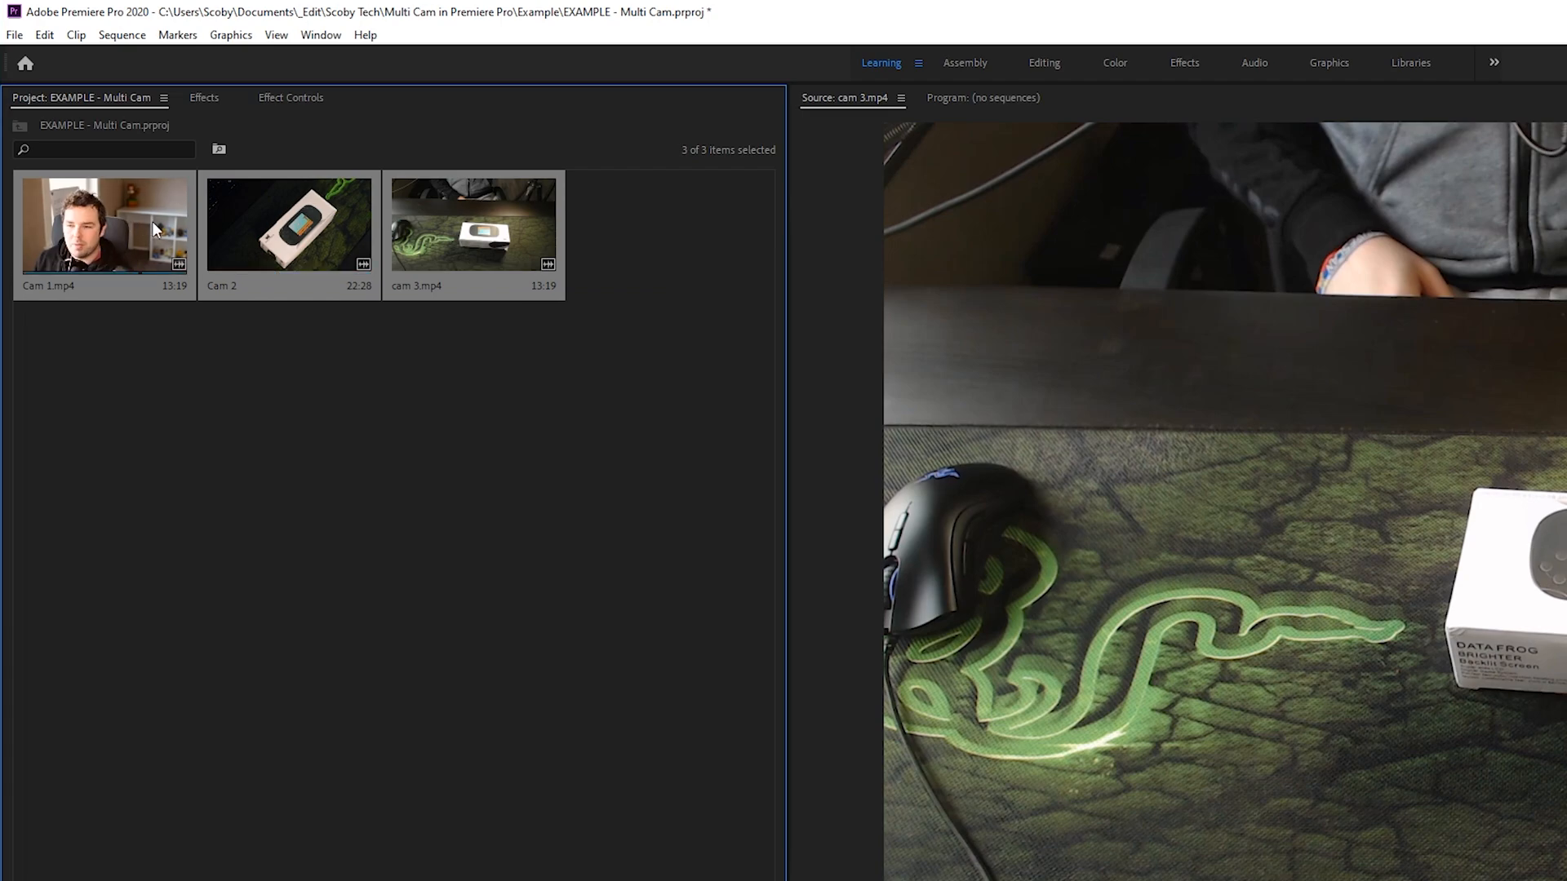
right_click(114, 211)
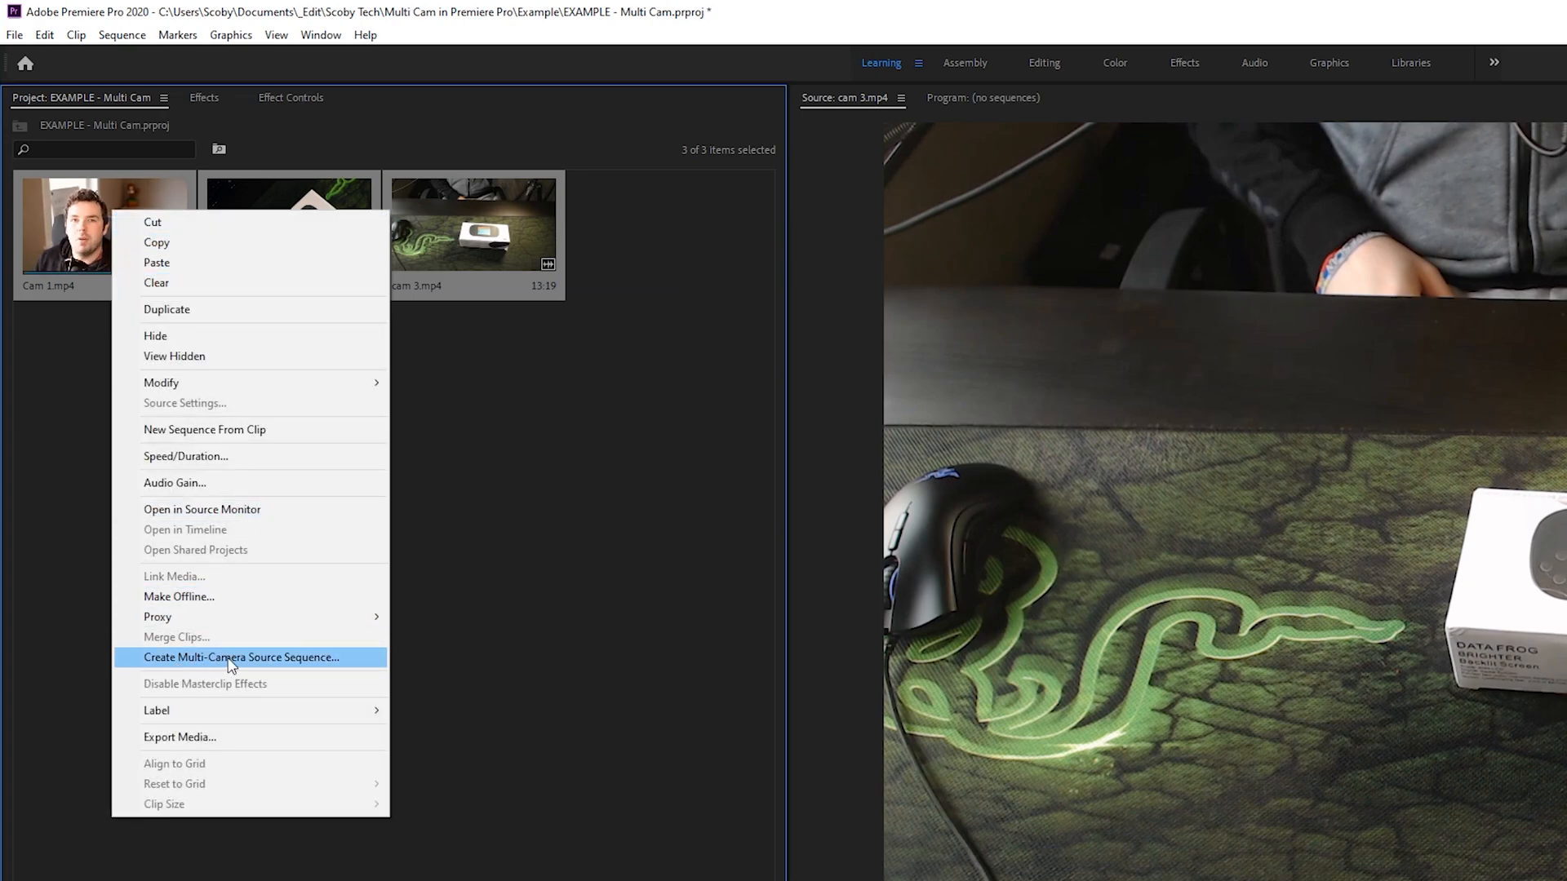
click(280, 661)
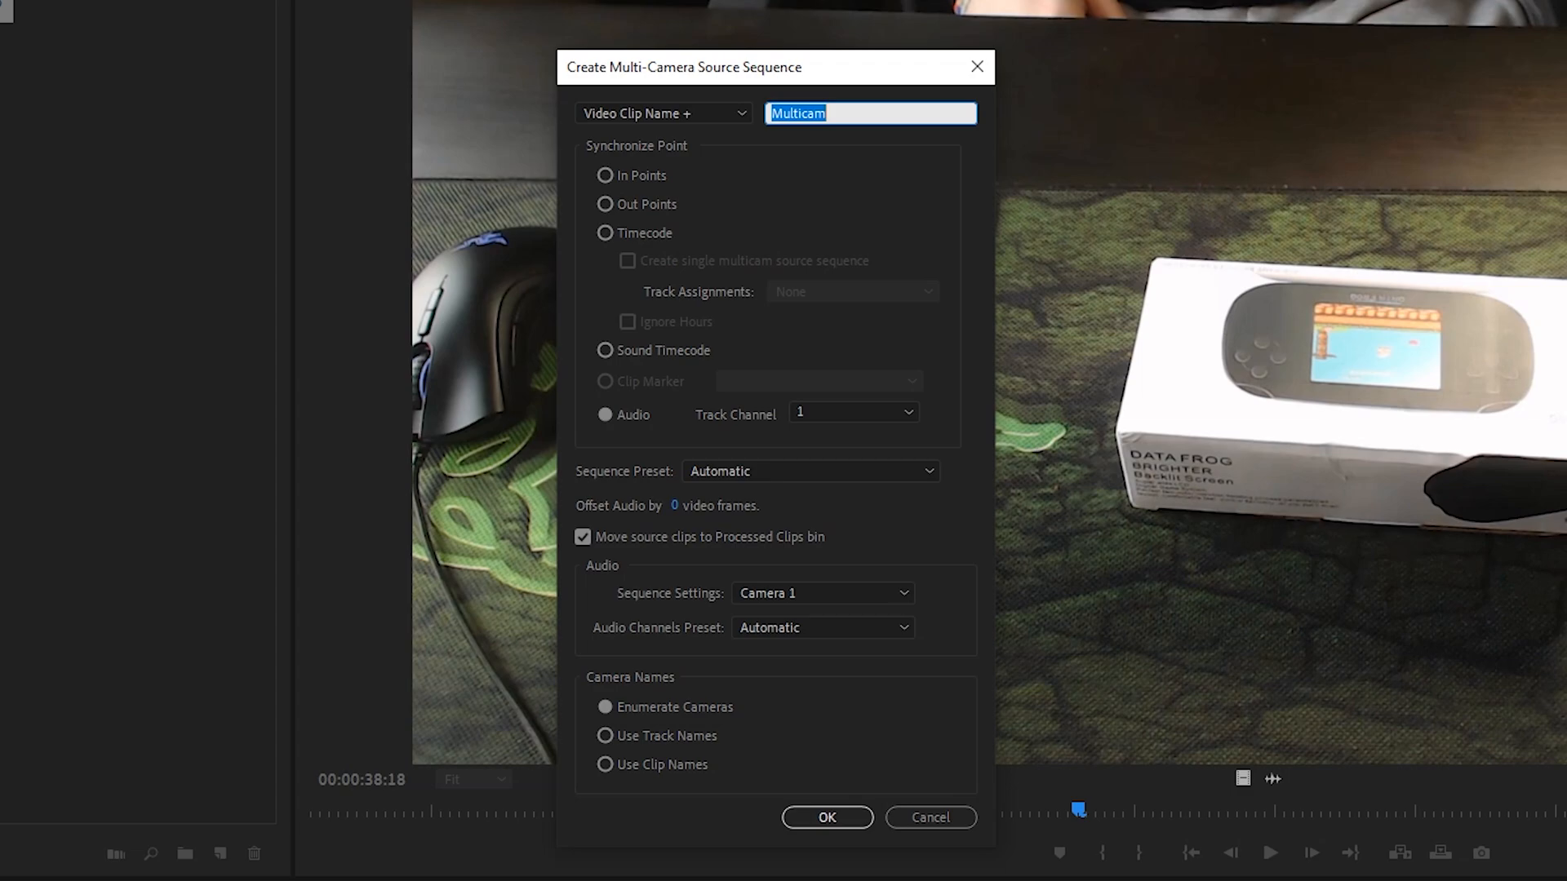
Step: Keep the name suffix Multicam, synchronize by Audio on track channel 1, and leave the sequence preset on Automatic
drag(855, 112, 711, 122)
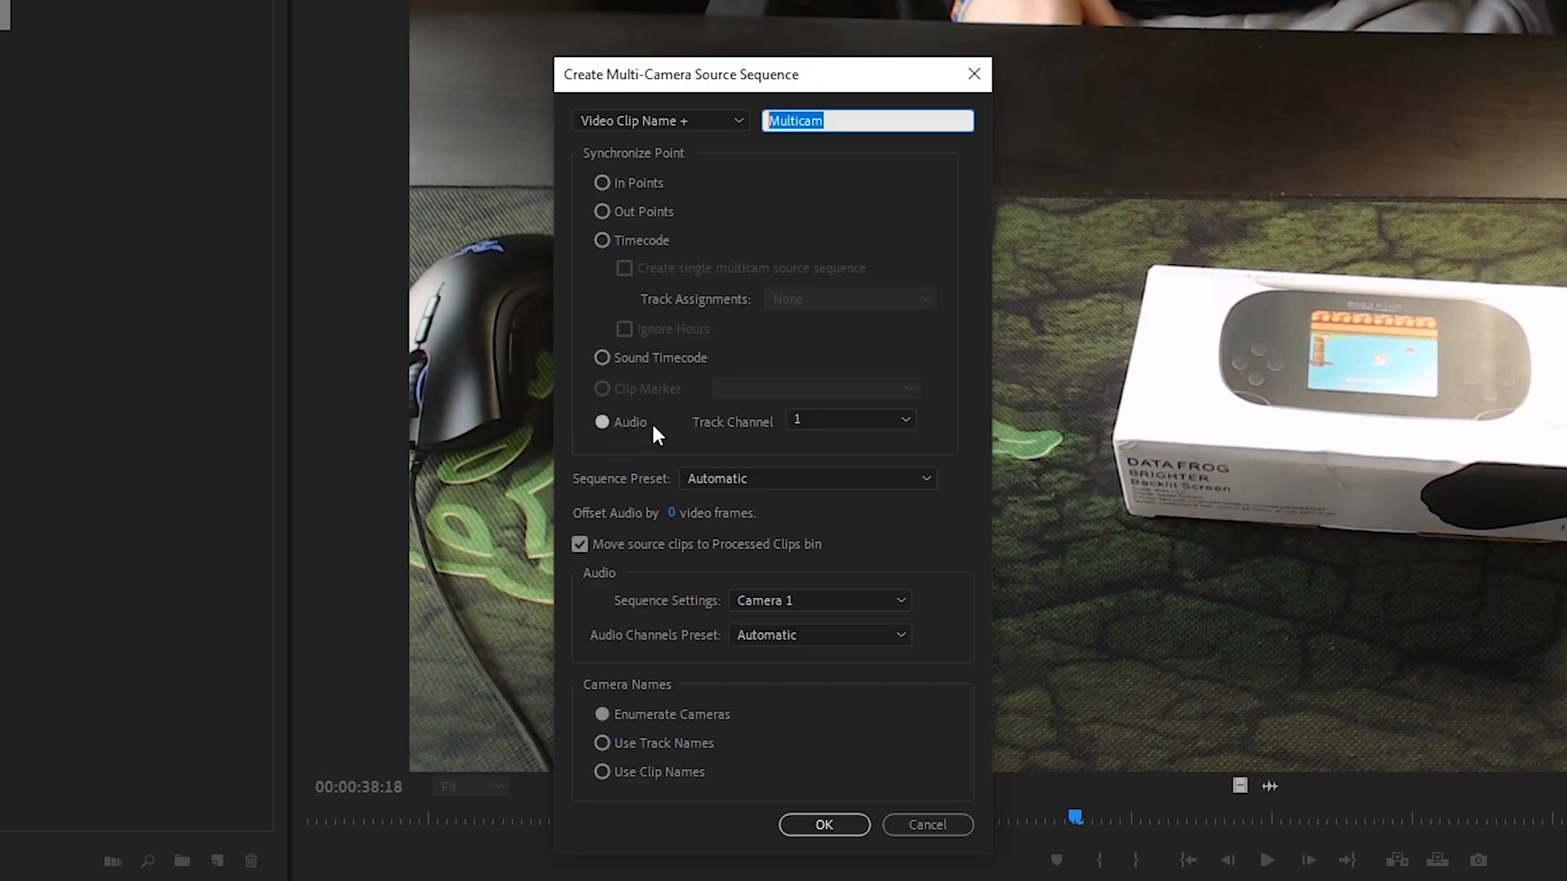
click(843, 420)
click(818, 422)
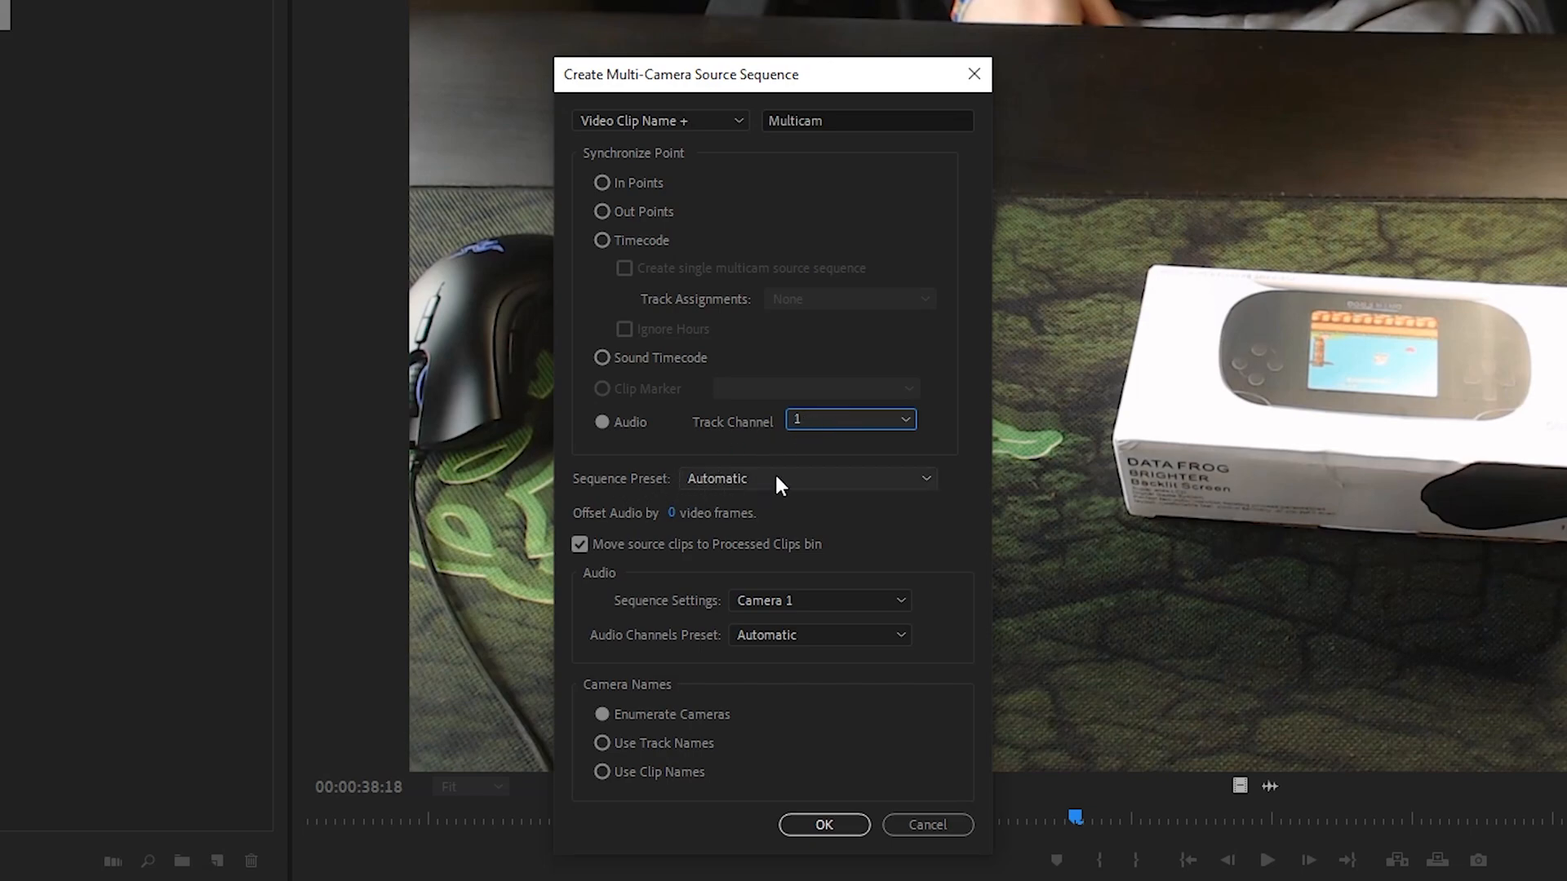
click(744, 478)
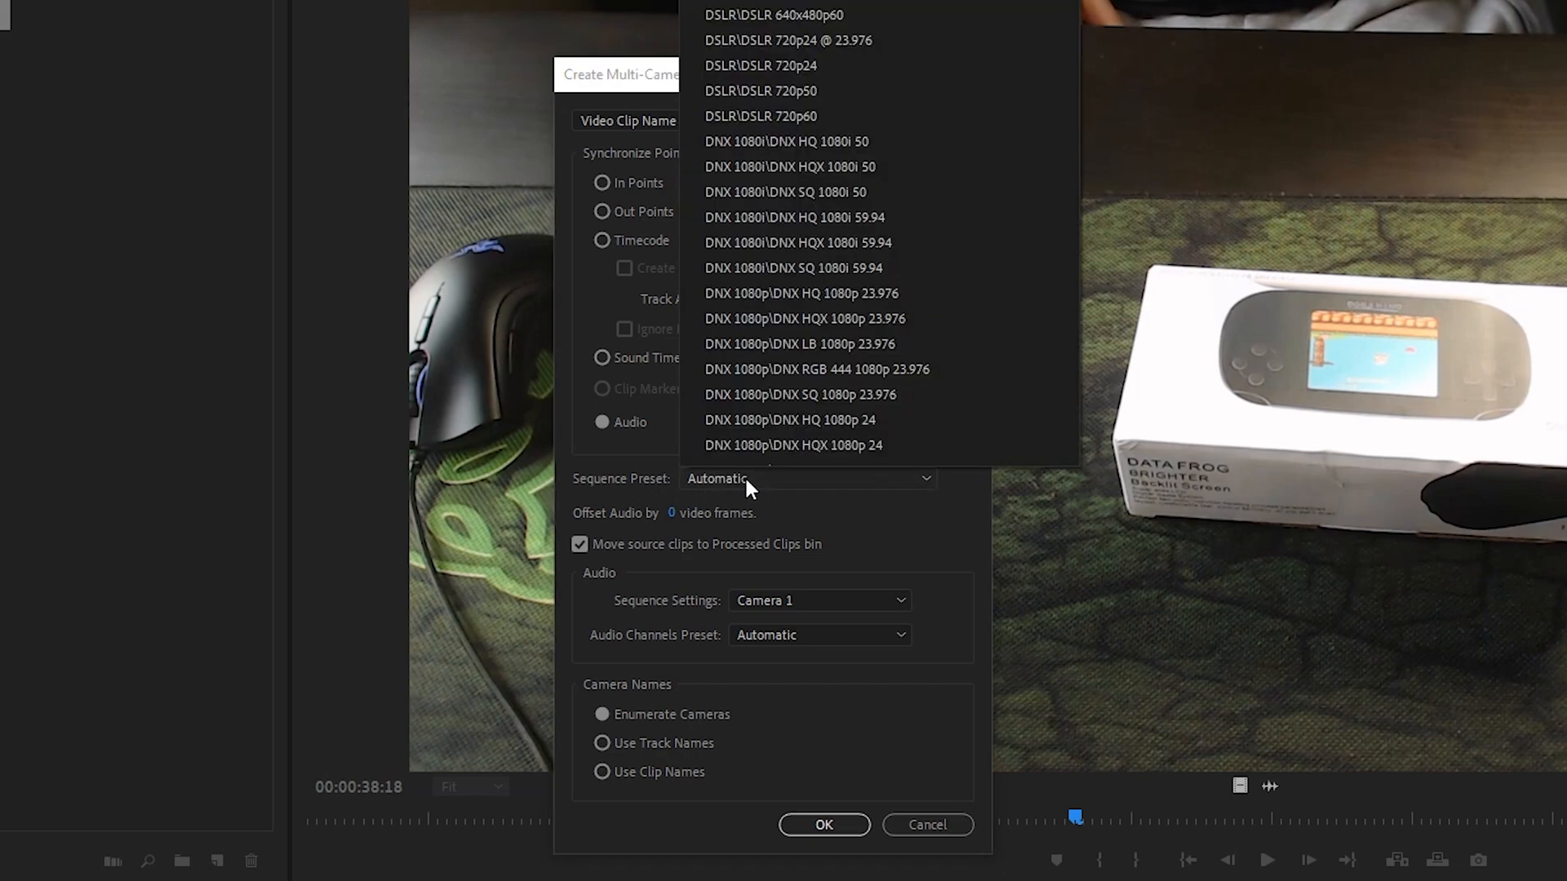
click(584, 429)
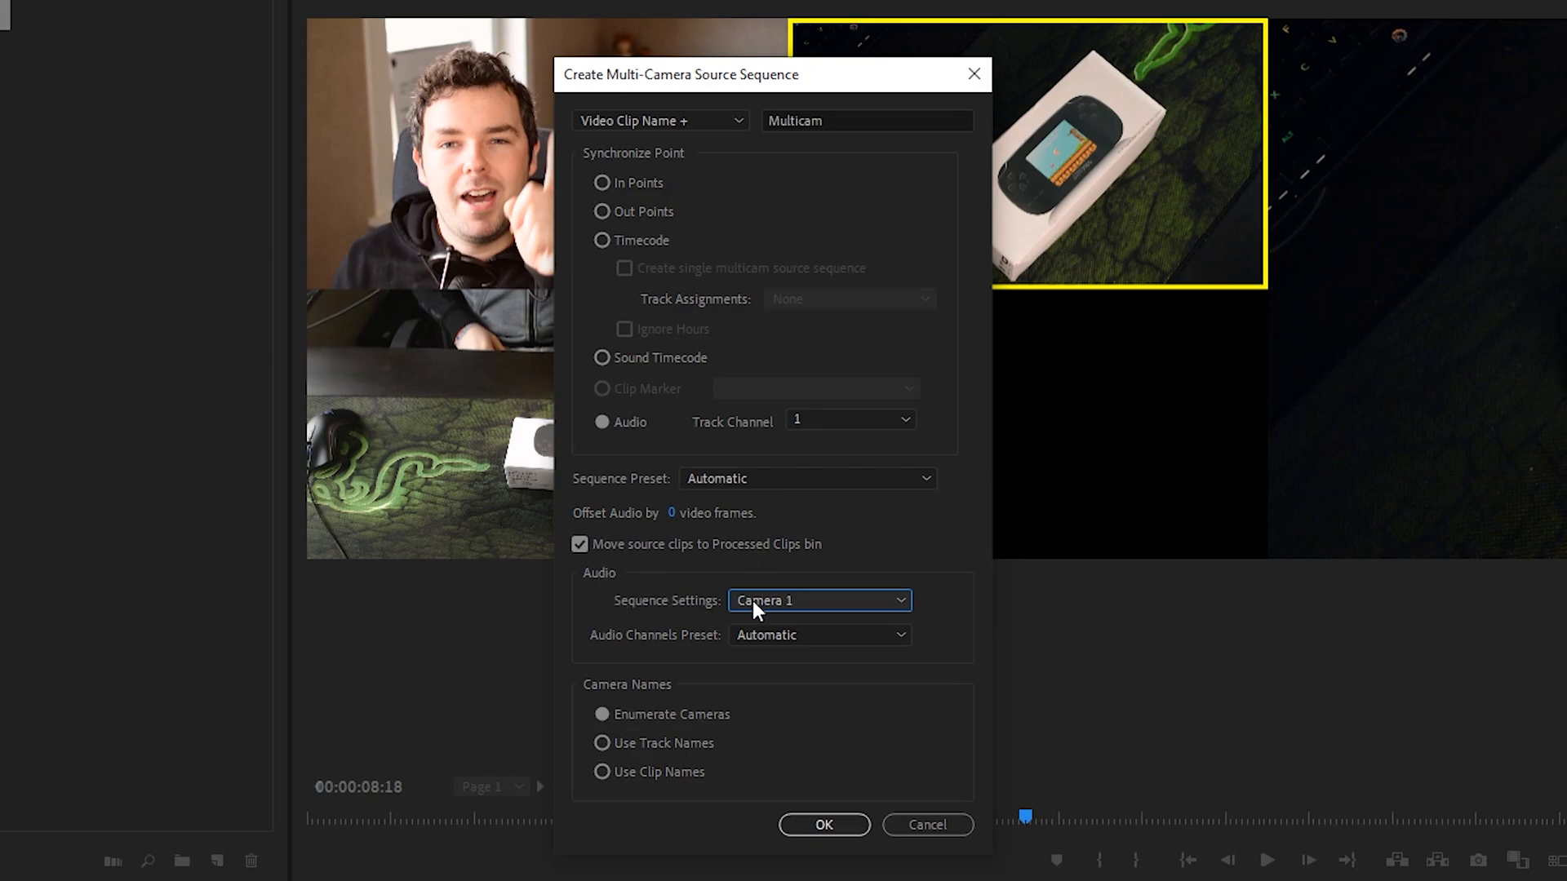
Step: Keep the audio sequence settings on Camera 1 and the channels preset on Automatic, and create the multi-camera source sequence
click(803, 604)
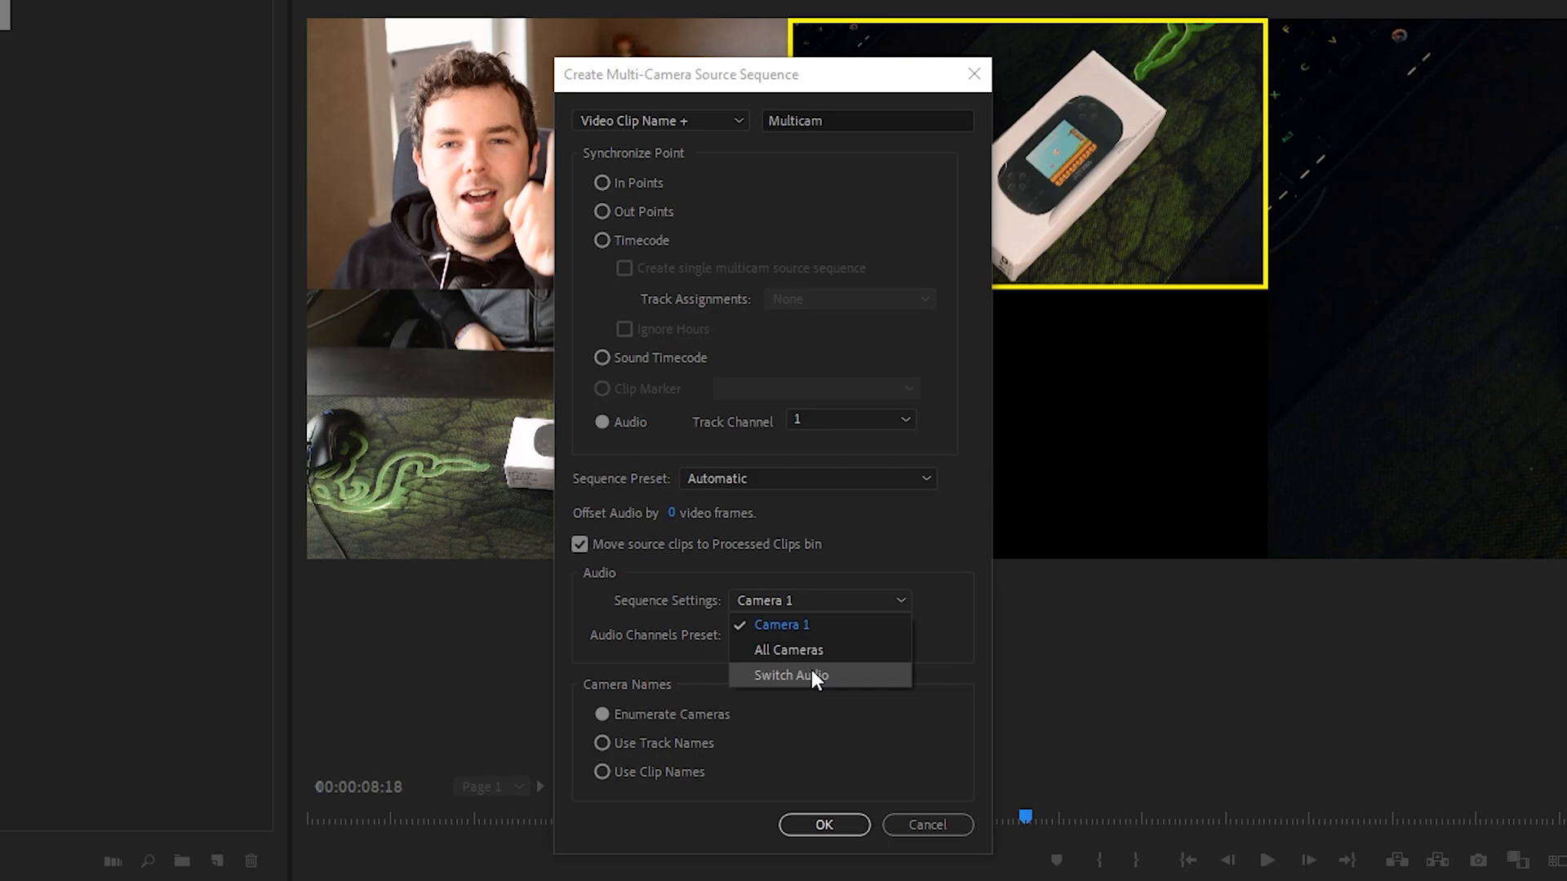
click(649, 640)
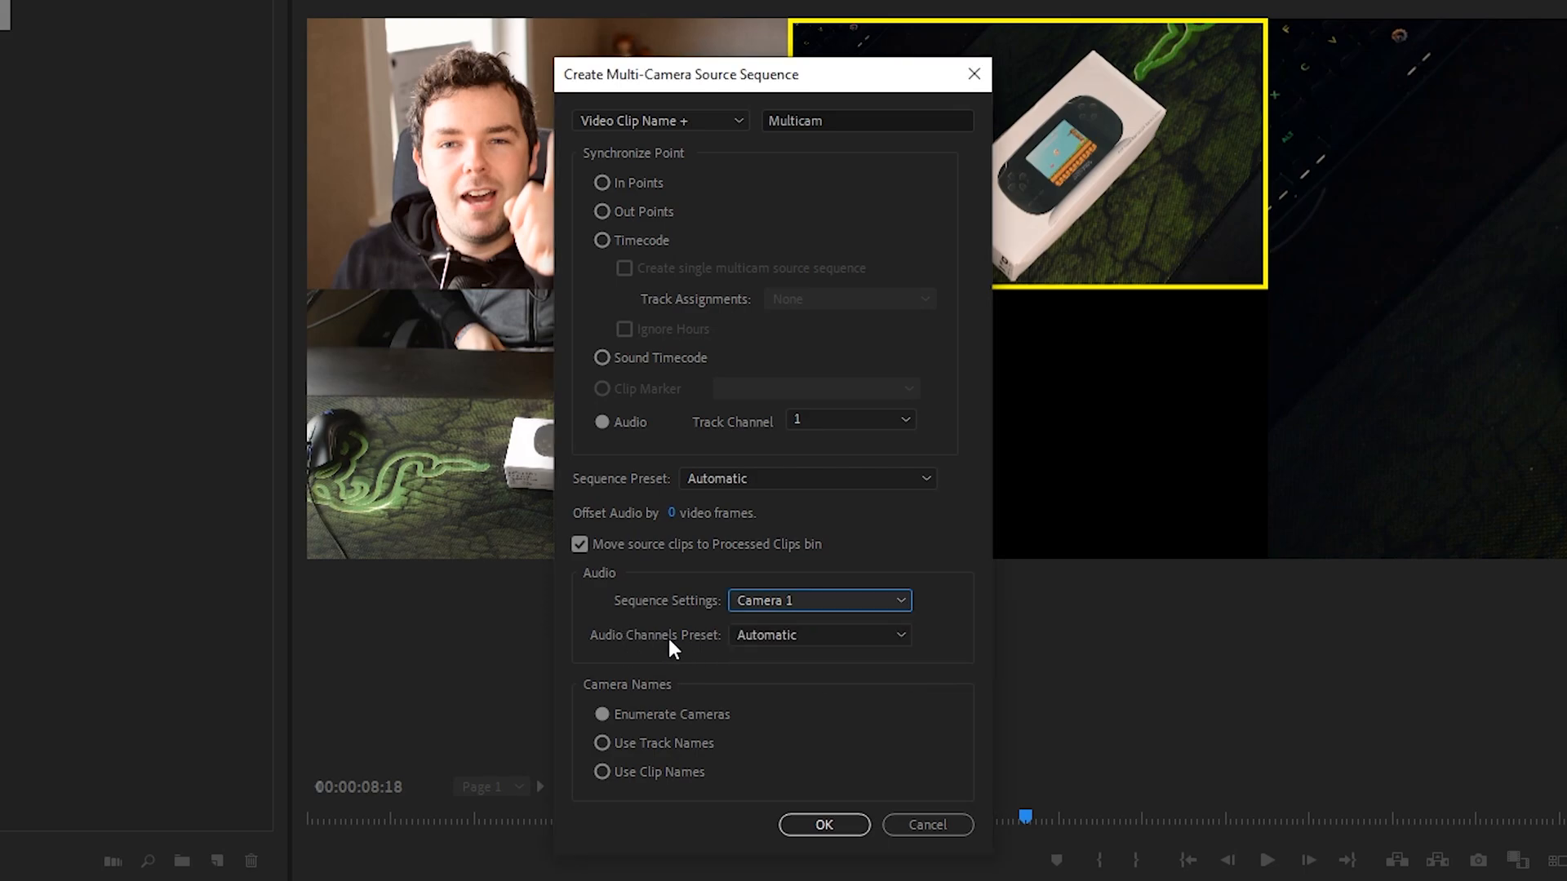
click(775, 637)
click(779, 657)
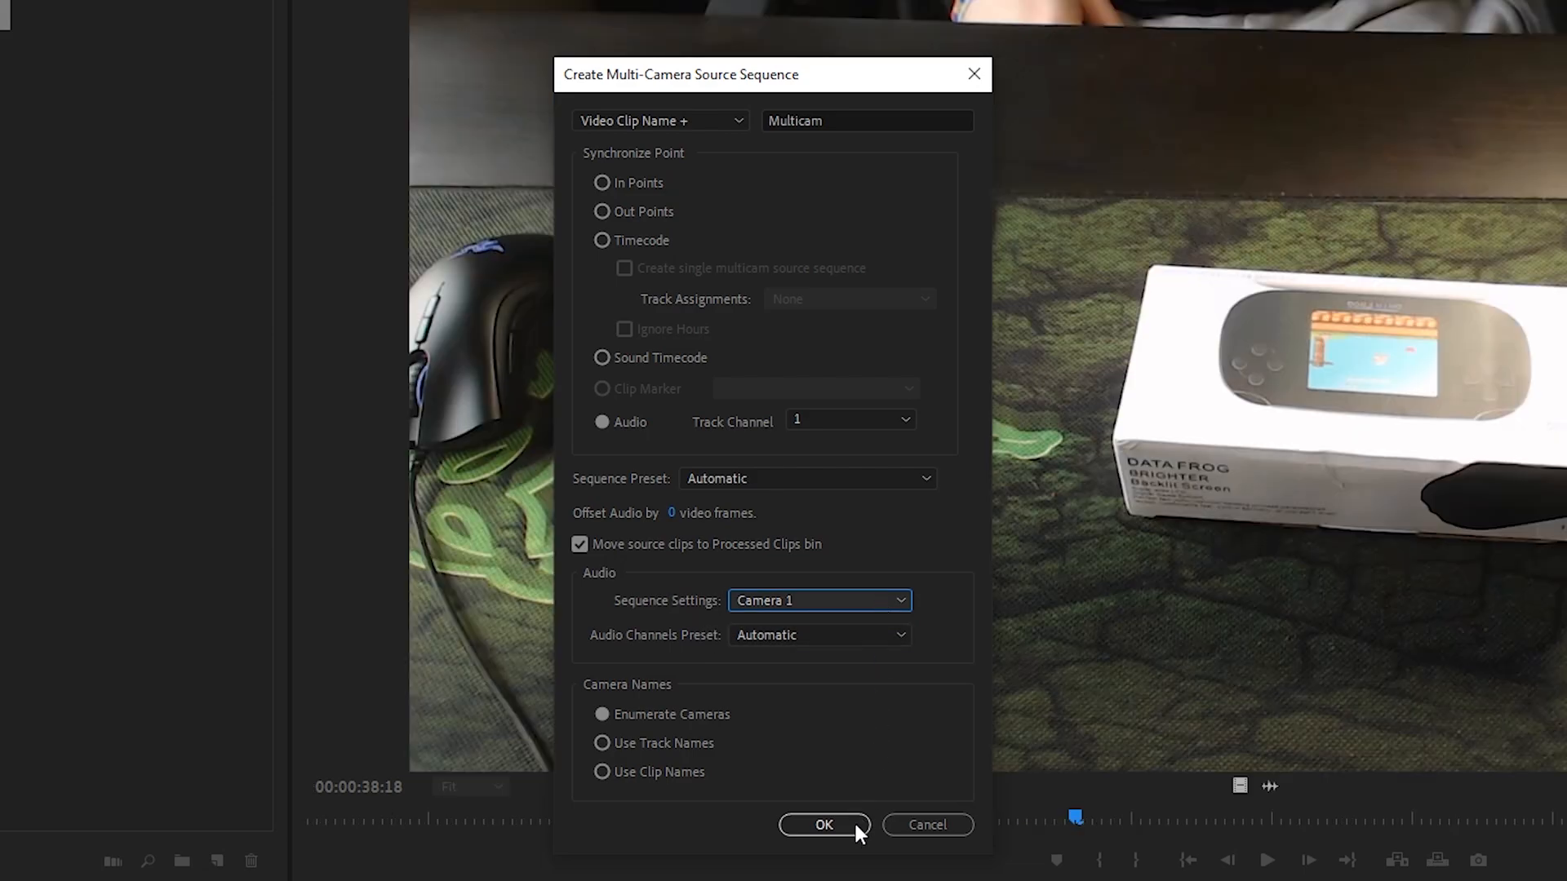
click(823, 824)
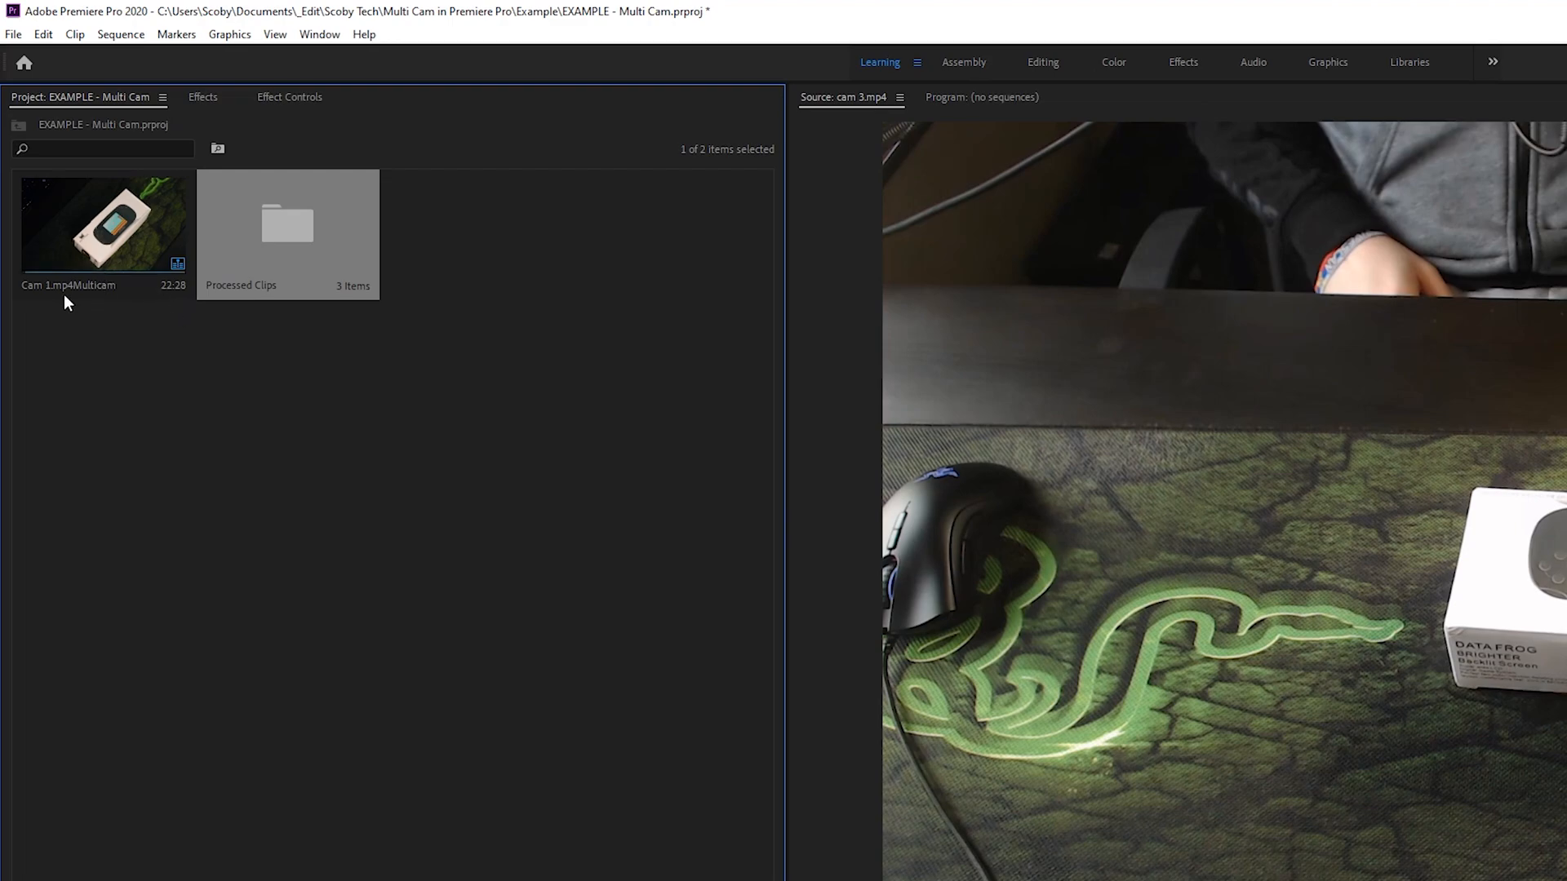
Step: Open the Cam 1.mp4Multicam source sequence and scrub through it to check how the camera angles line up
double_click(175, 260)
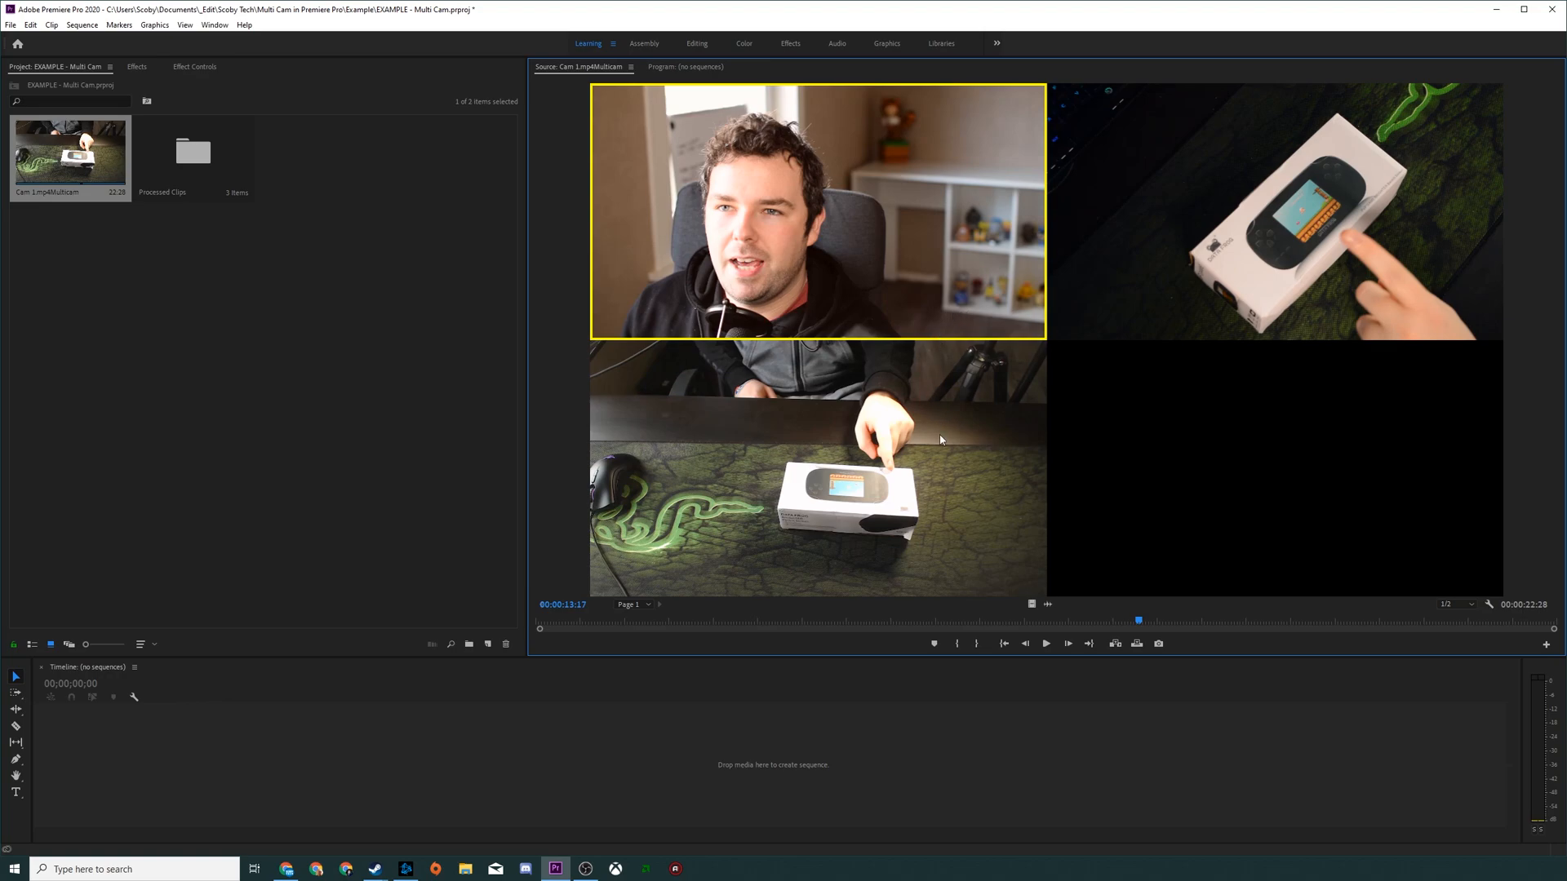
drag(1109, 623, 1505, 624)
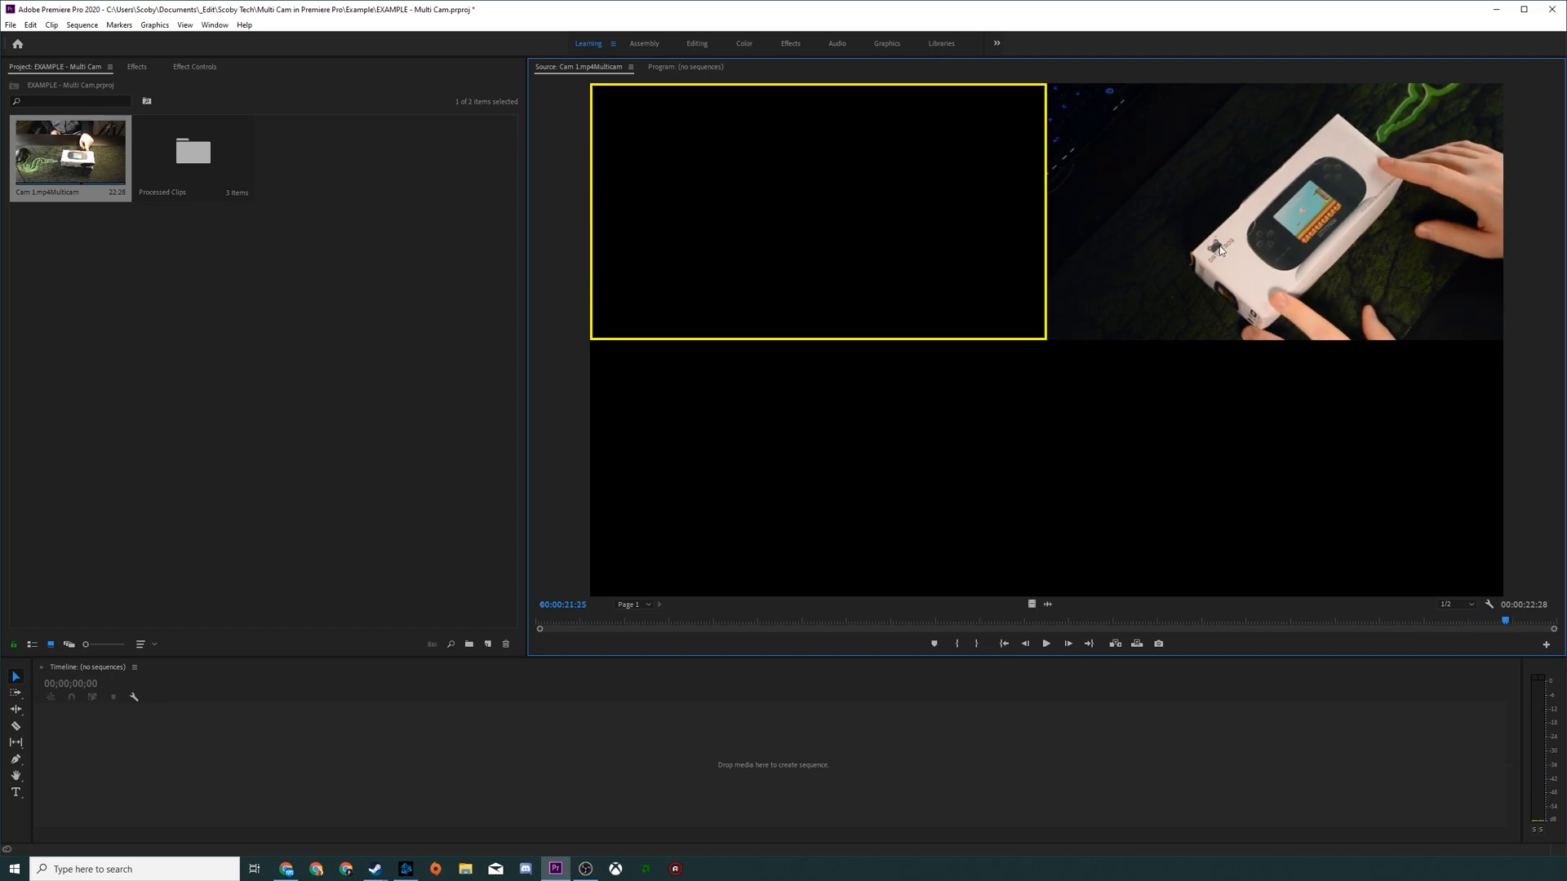
drag(1491, 615, 927, 621)
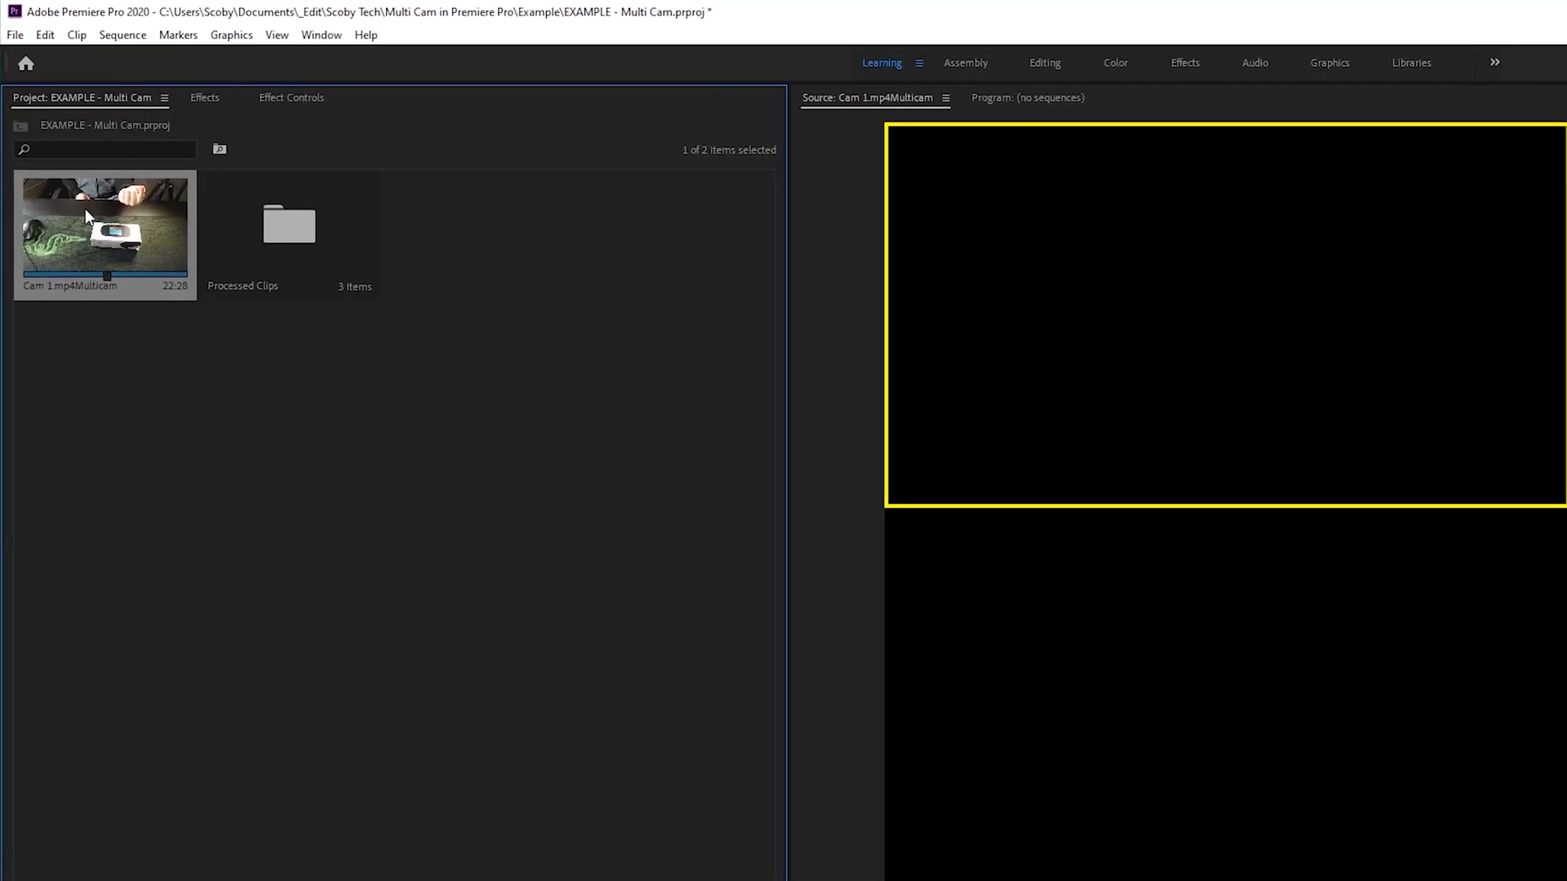
Step: Create a new sequence from the Cam 1.mp4Multicam clip
right_click(88, 220)
click(290, 378)
right_click(117, 225)
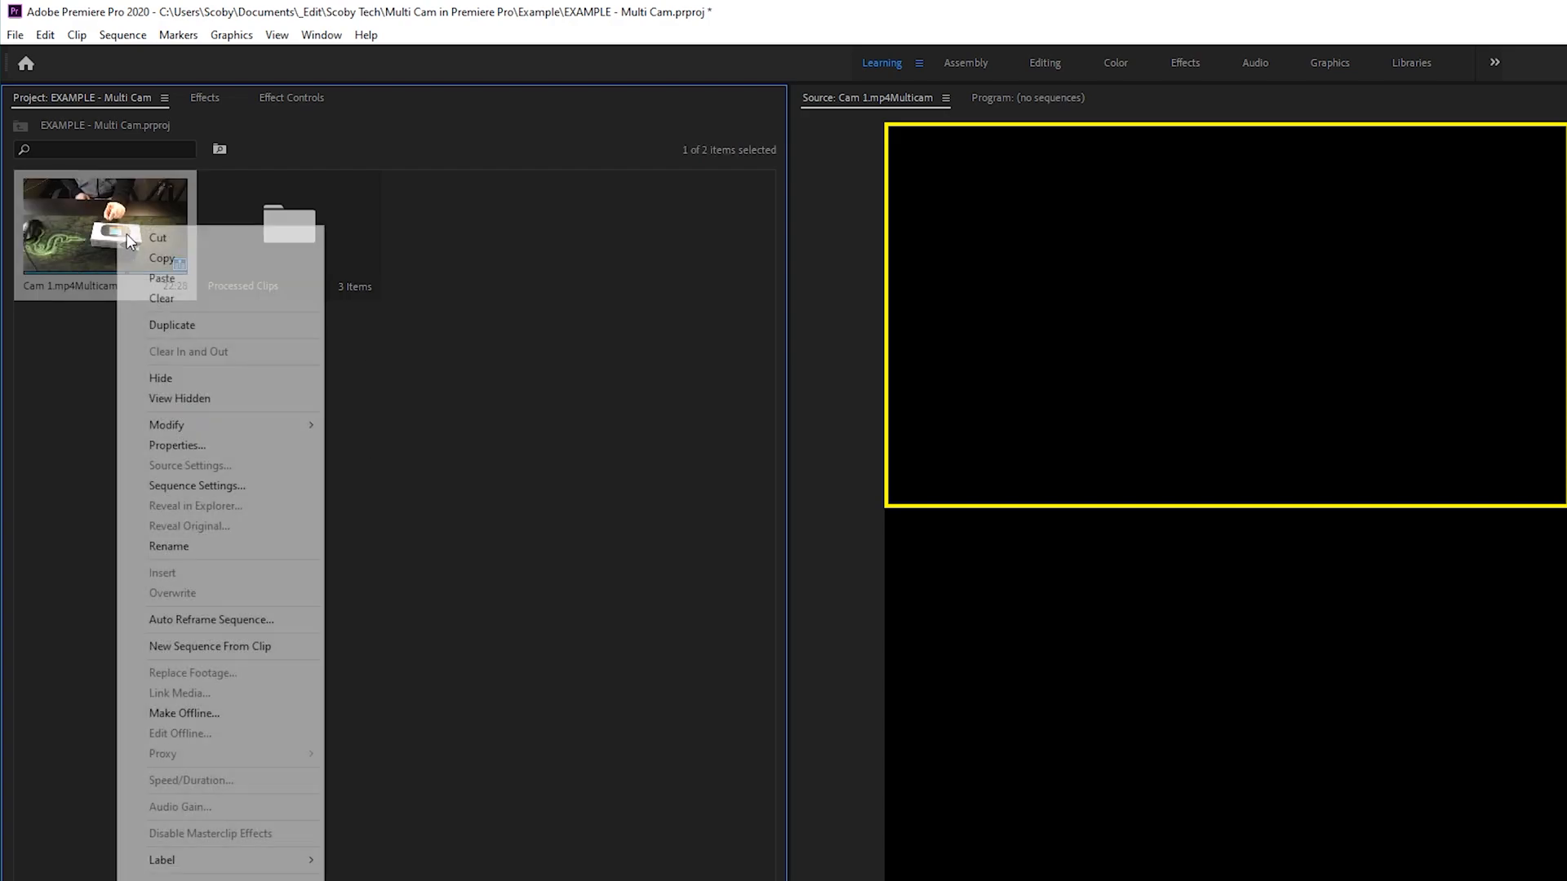
click(222, 646)
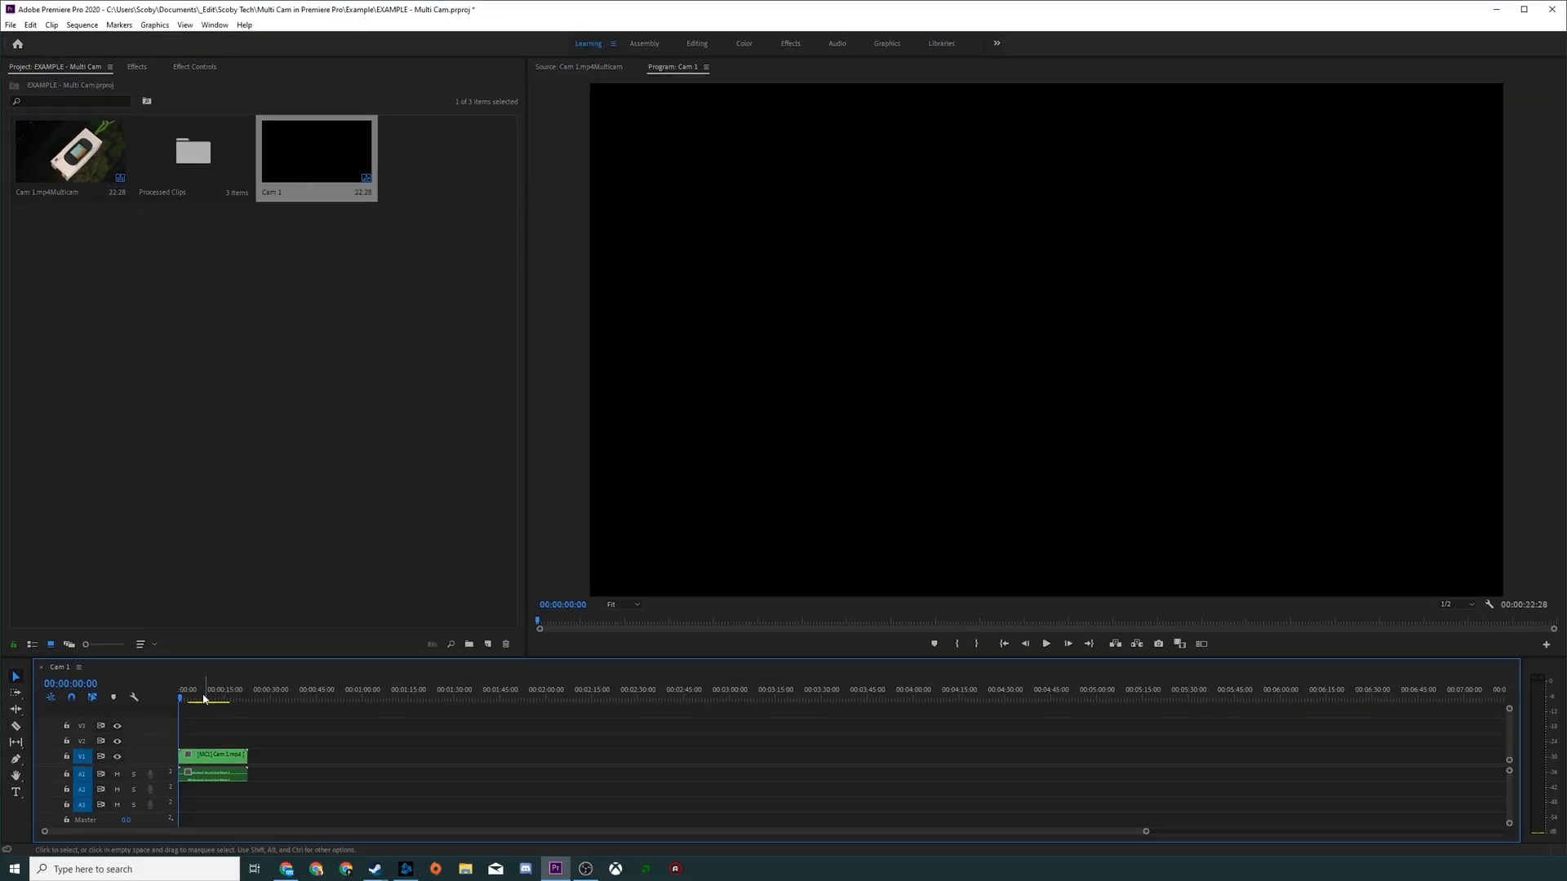
Step: Enlarge the multicam clip in the timeline and expand audio track A1 to display its waveform
drag(1145, 831, 240, 831)
drag(441, 690, 540, 693)
drag(276, 699, 242, 700)
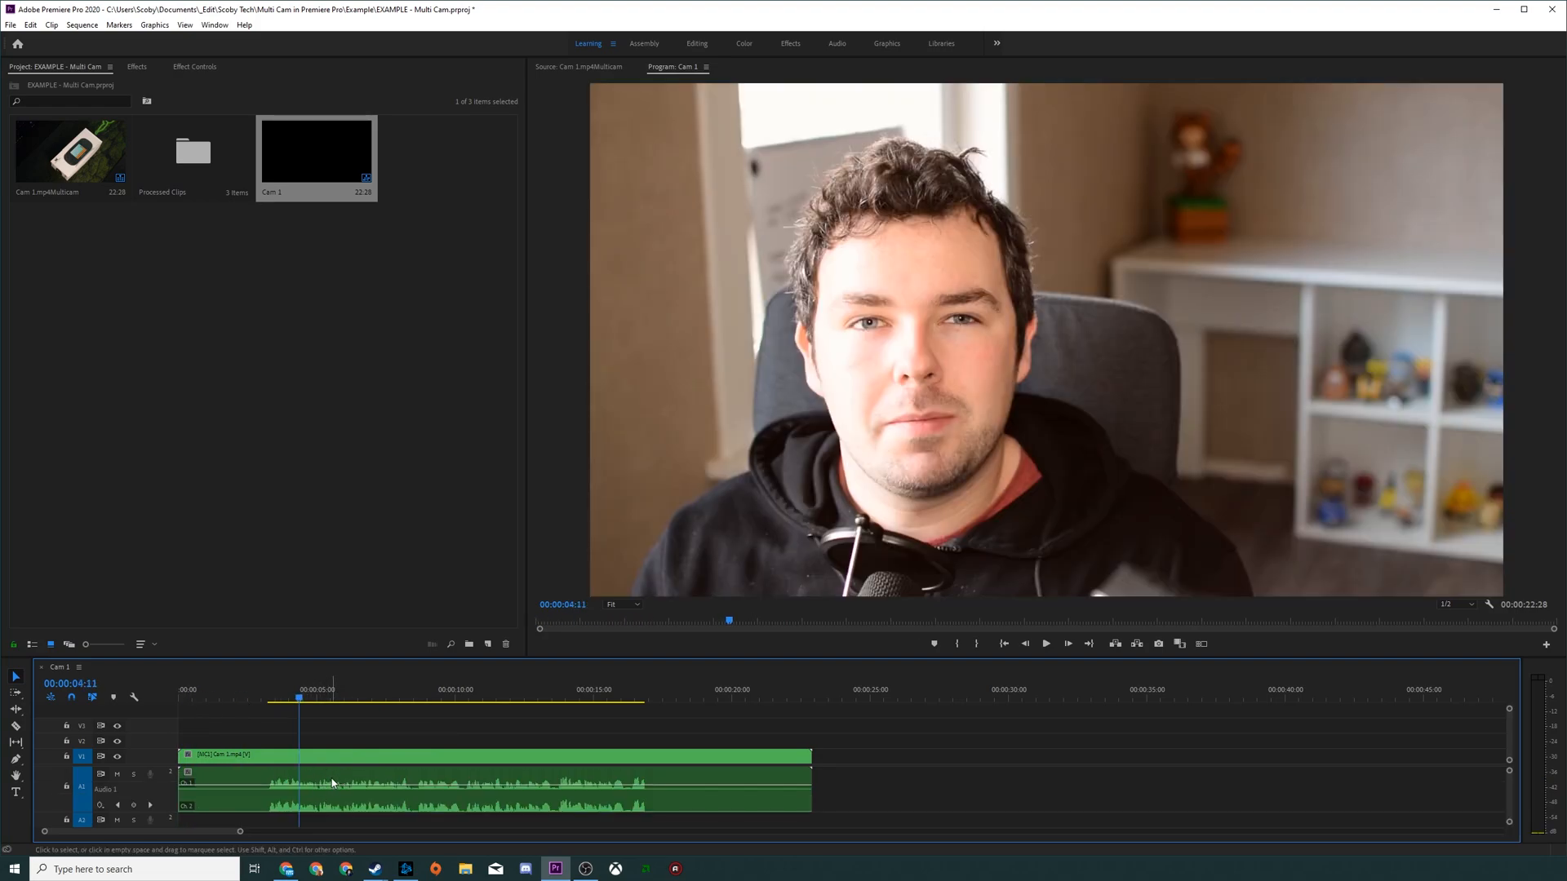
click(311, 779)
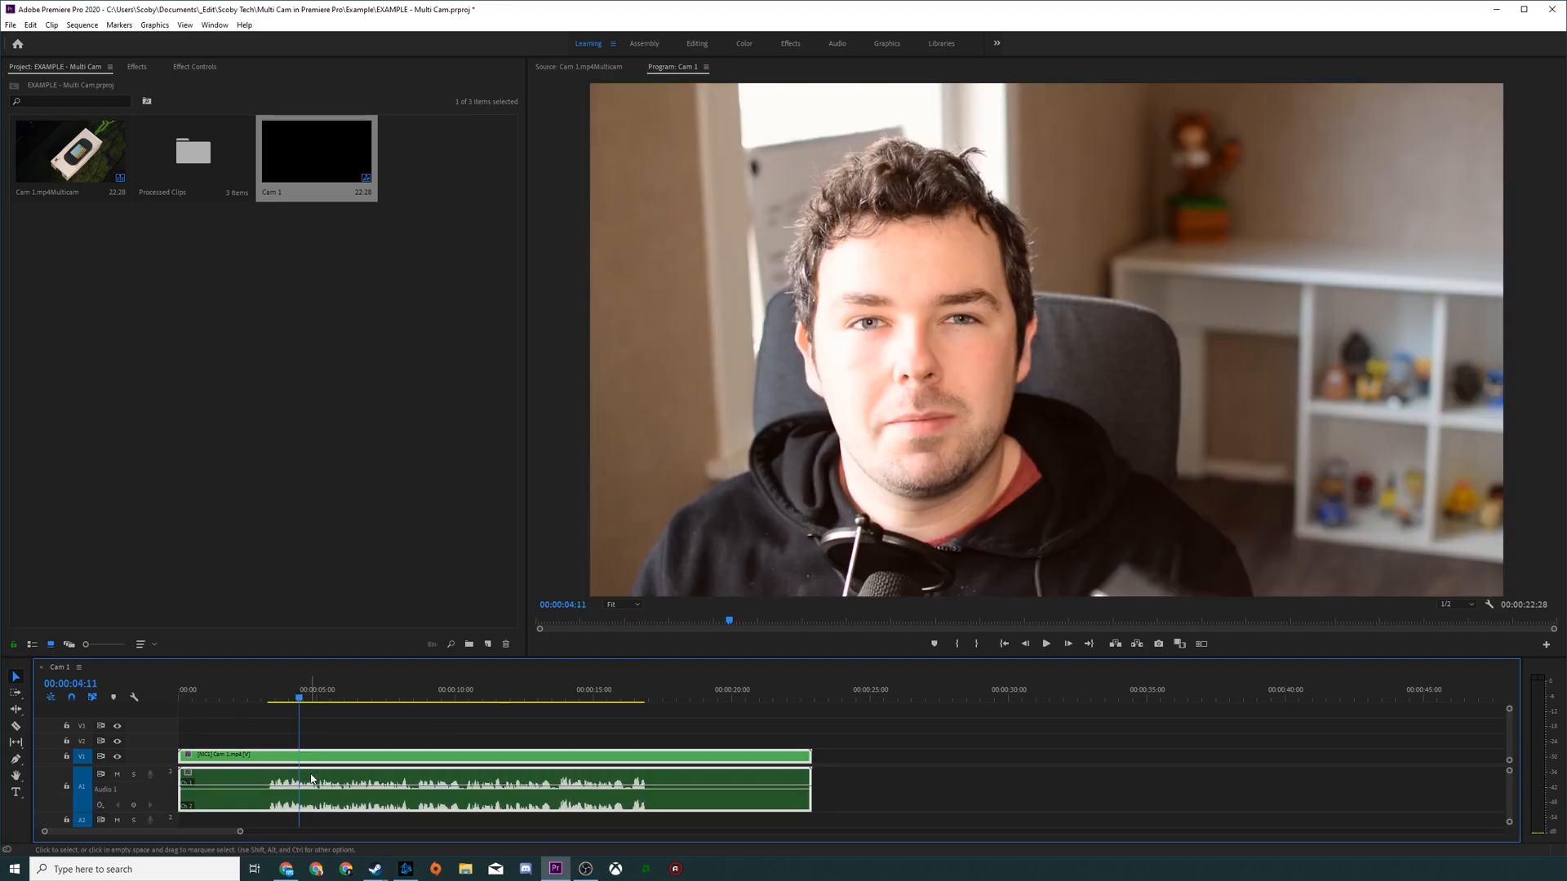
Step: Scrub through the sequence, park the playhead at 00:00:05:18 and turn on the Program Monitor's multi-camera view
drag(300, 700, 704, 700)
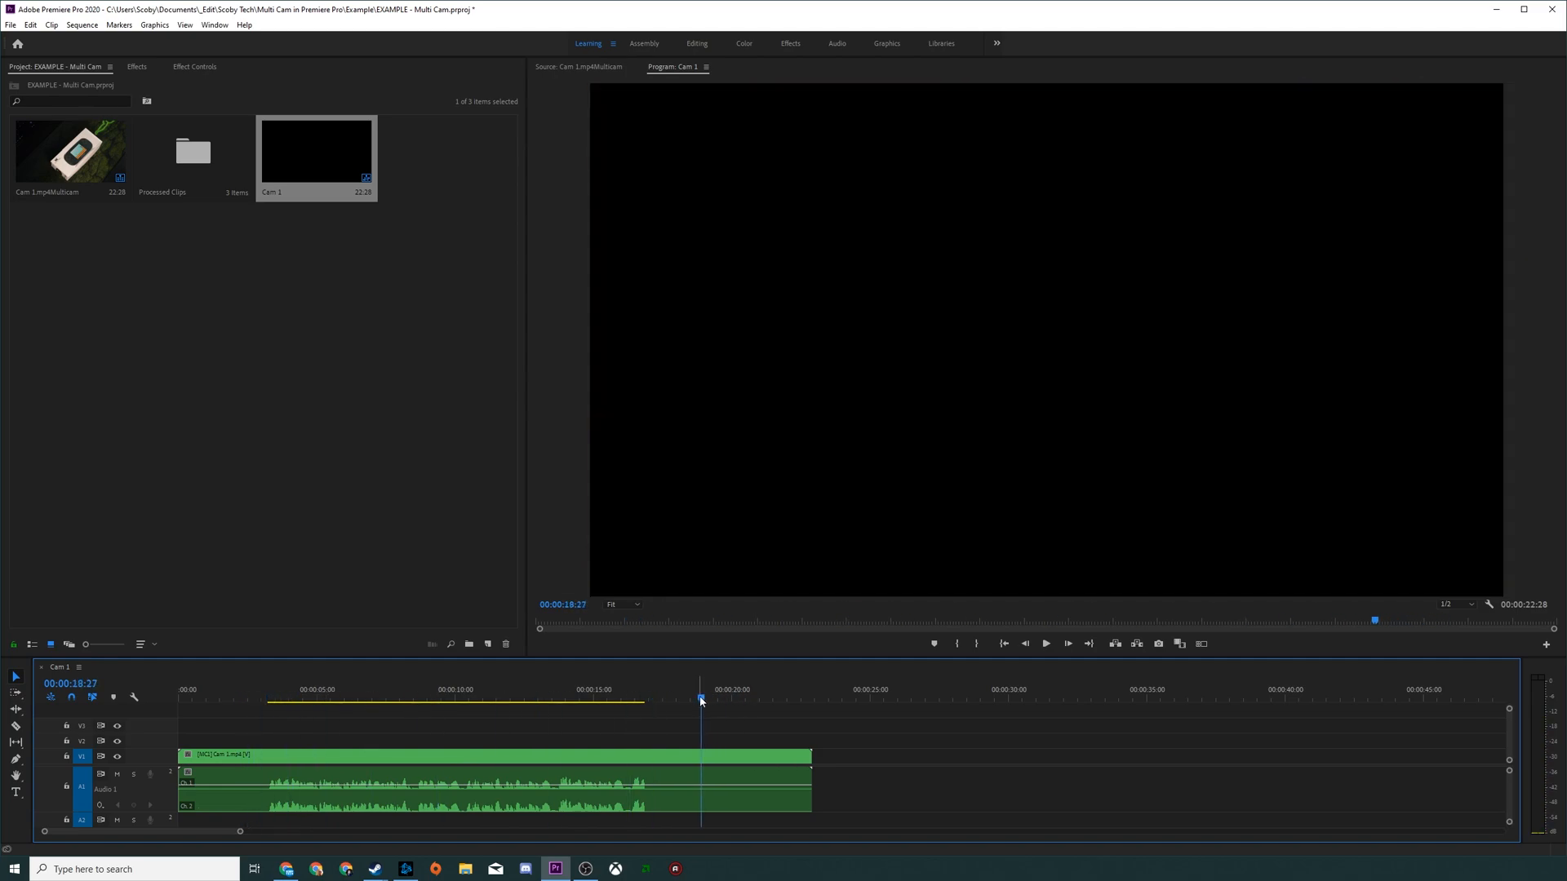
drag(701, 700, 333, 700)
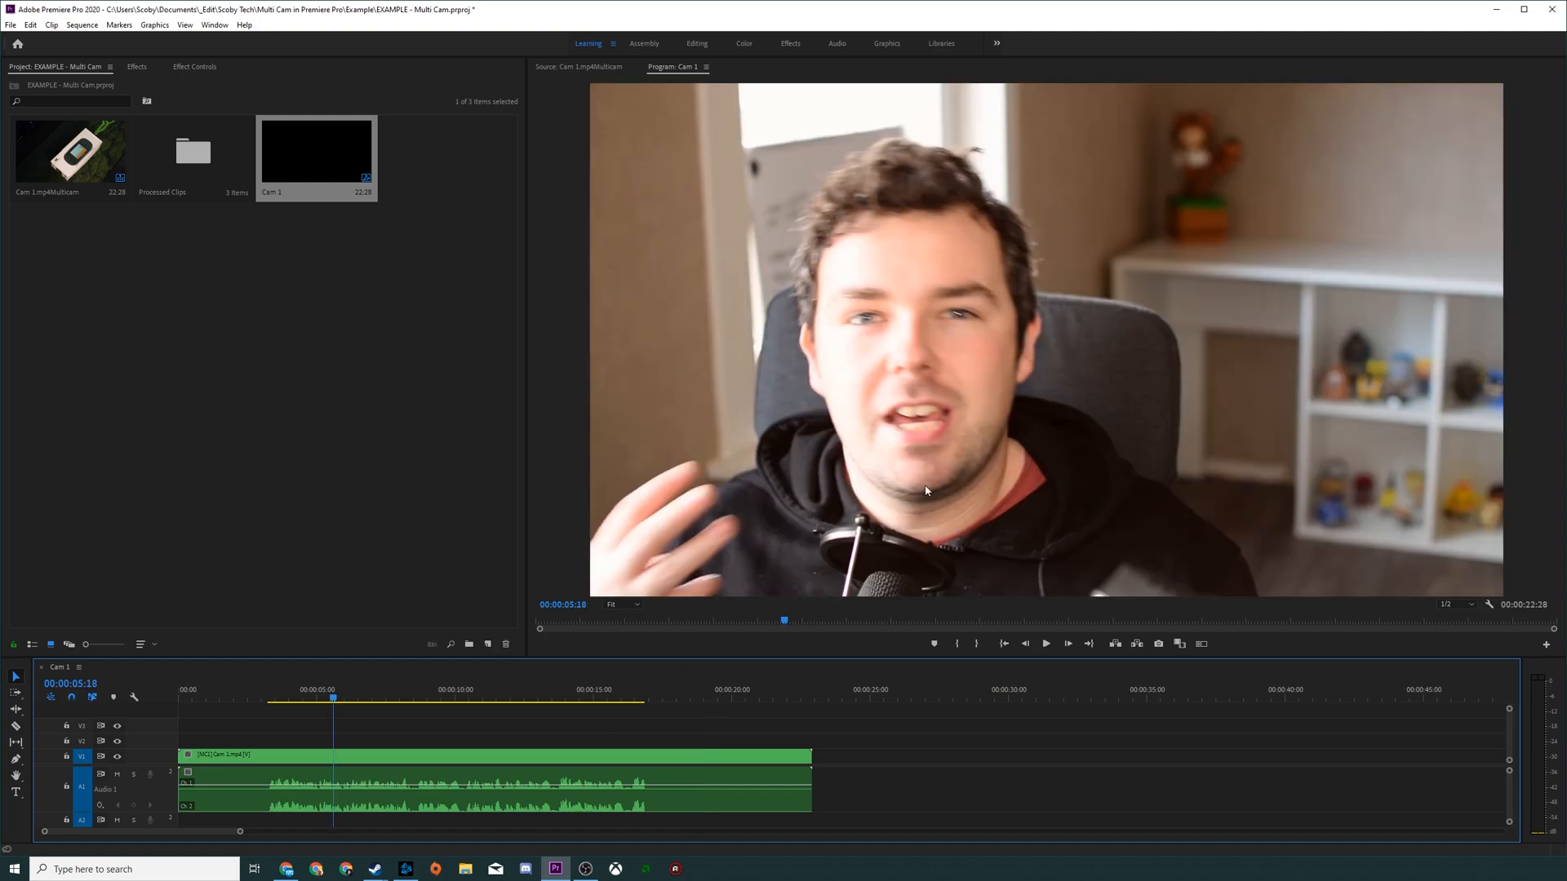
click(924, 340)
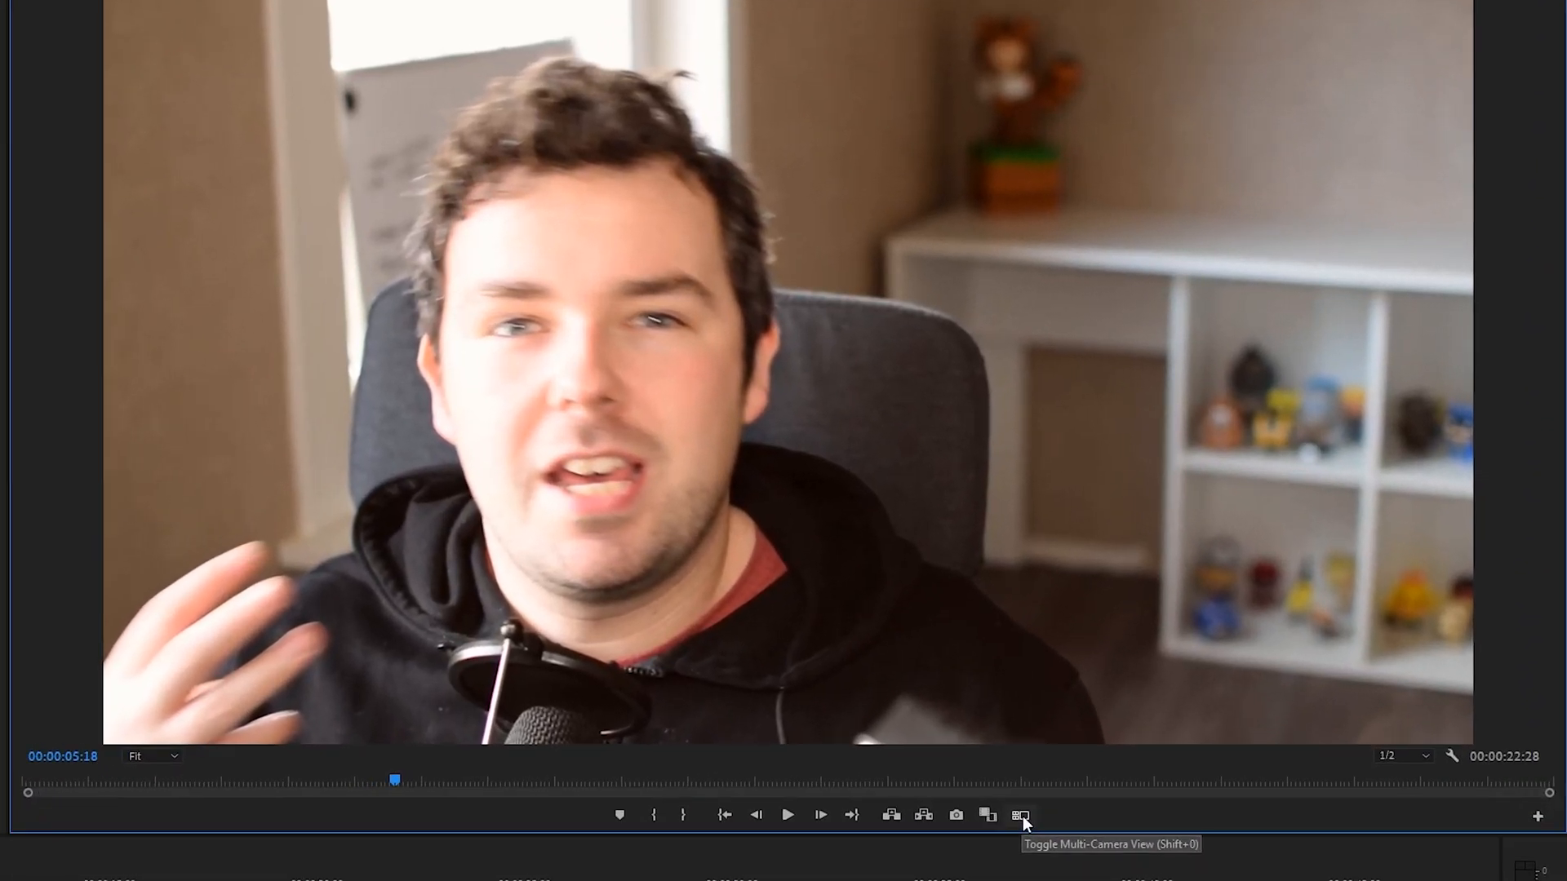
click(1200, 644)
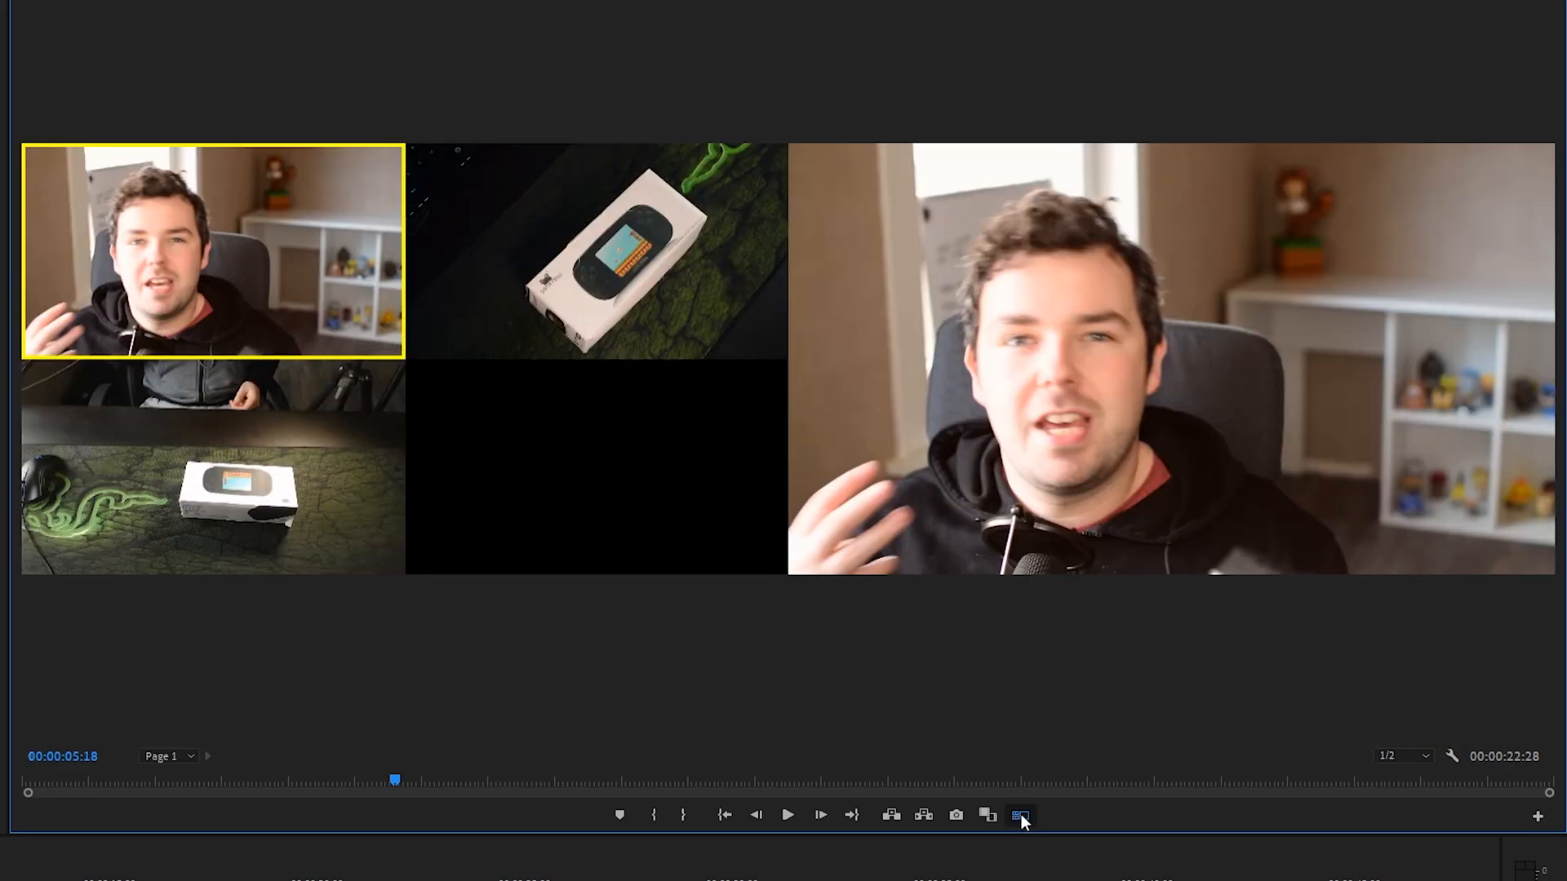
Step: Open and close the Program Monitor's Button Editor, and toggle the multi-camera view off and on again
click(1537, 818)
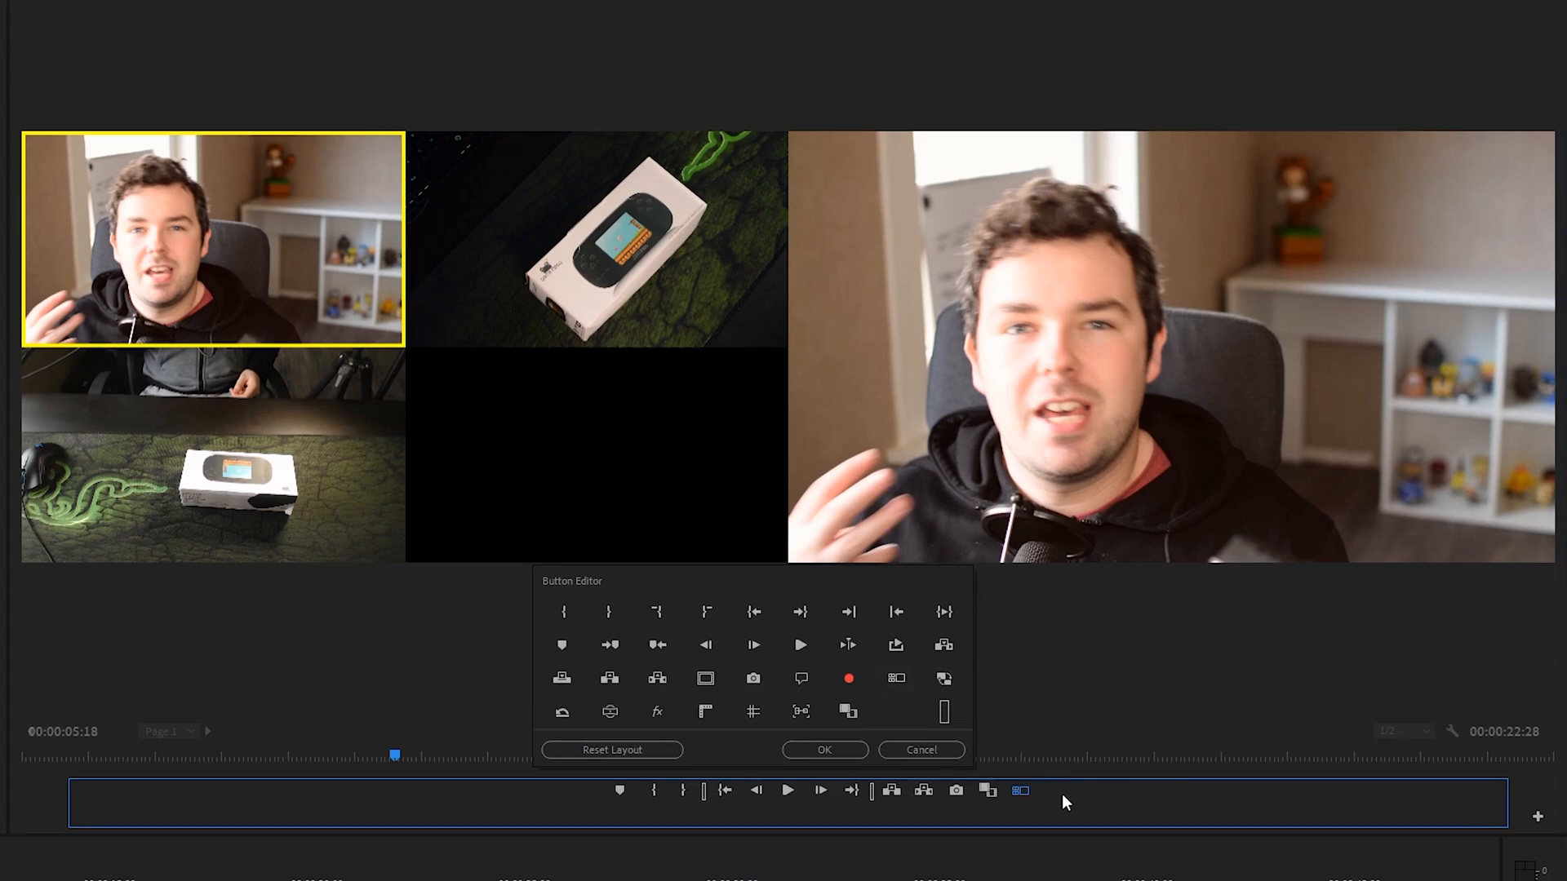
key(Return)
click(1021, 816)
click(1021, 816)
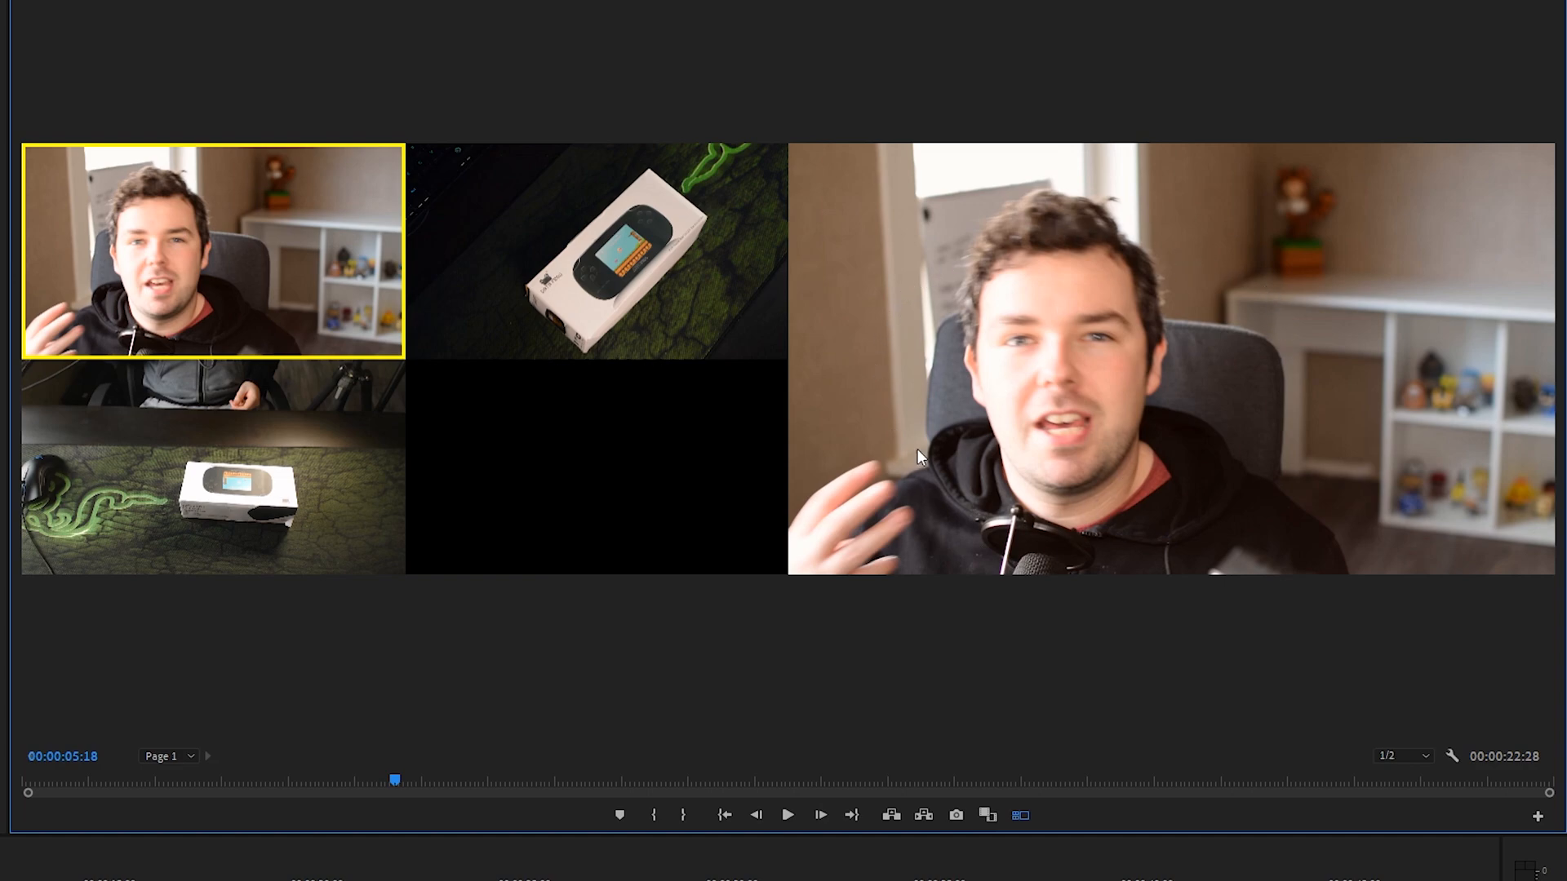
Step: Return the playhead to the start of the sequence and play it in multi-camera view
drag(2, 879, 47, 879)
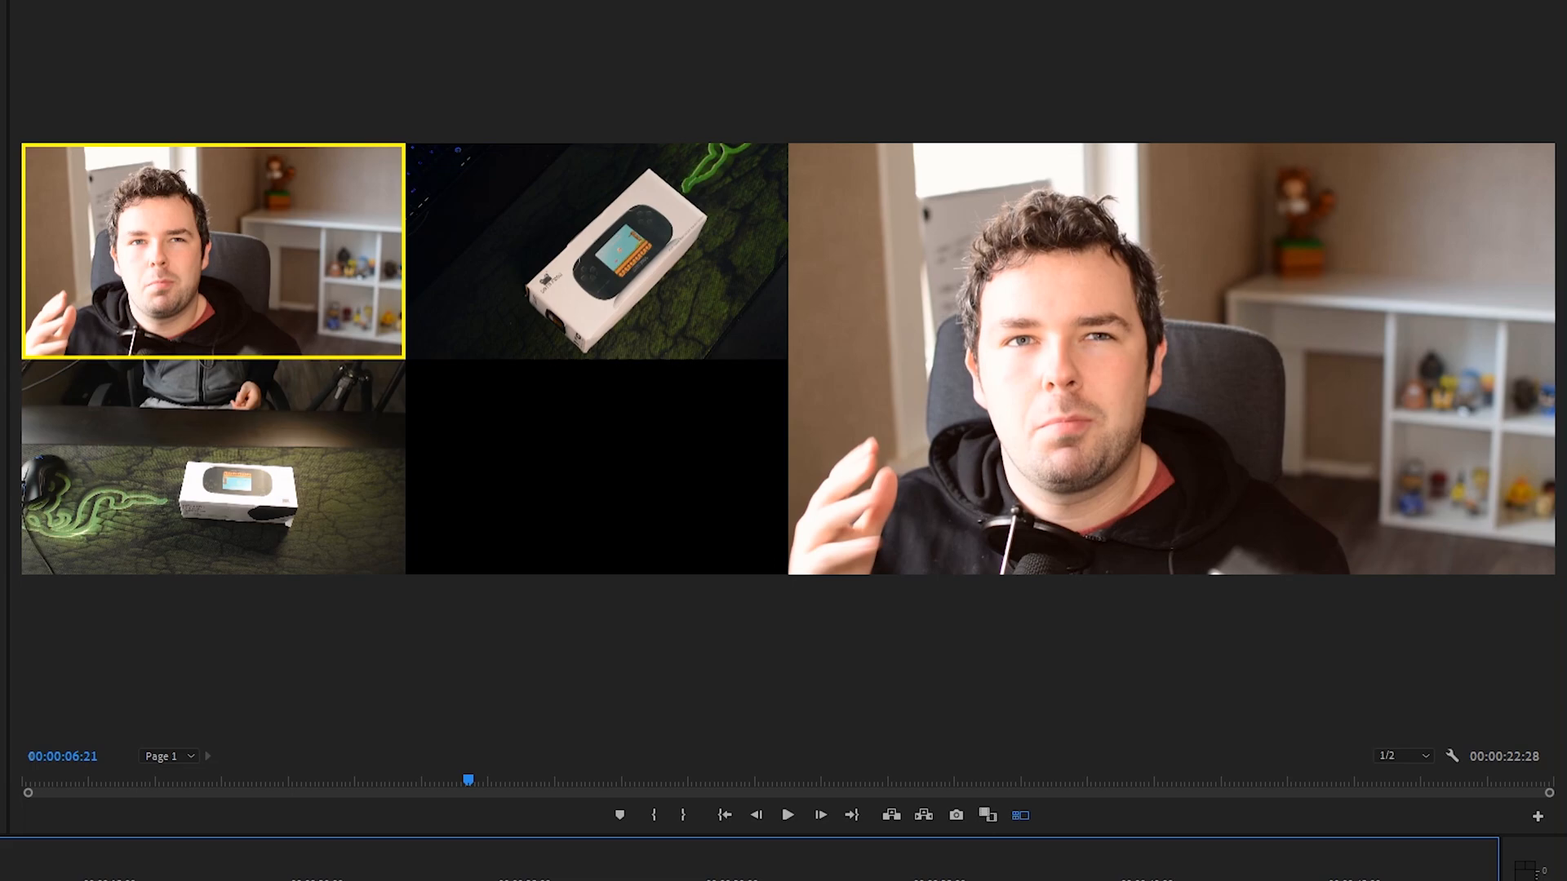
key(Home)
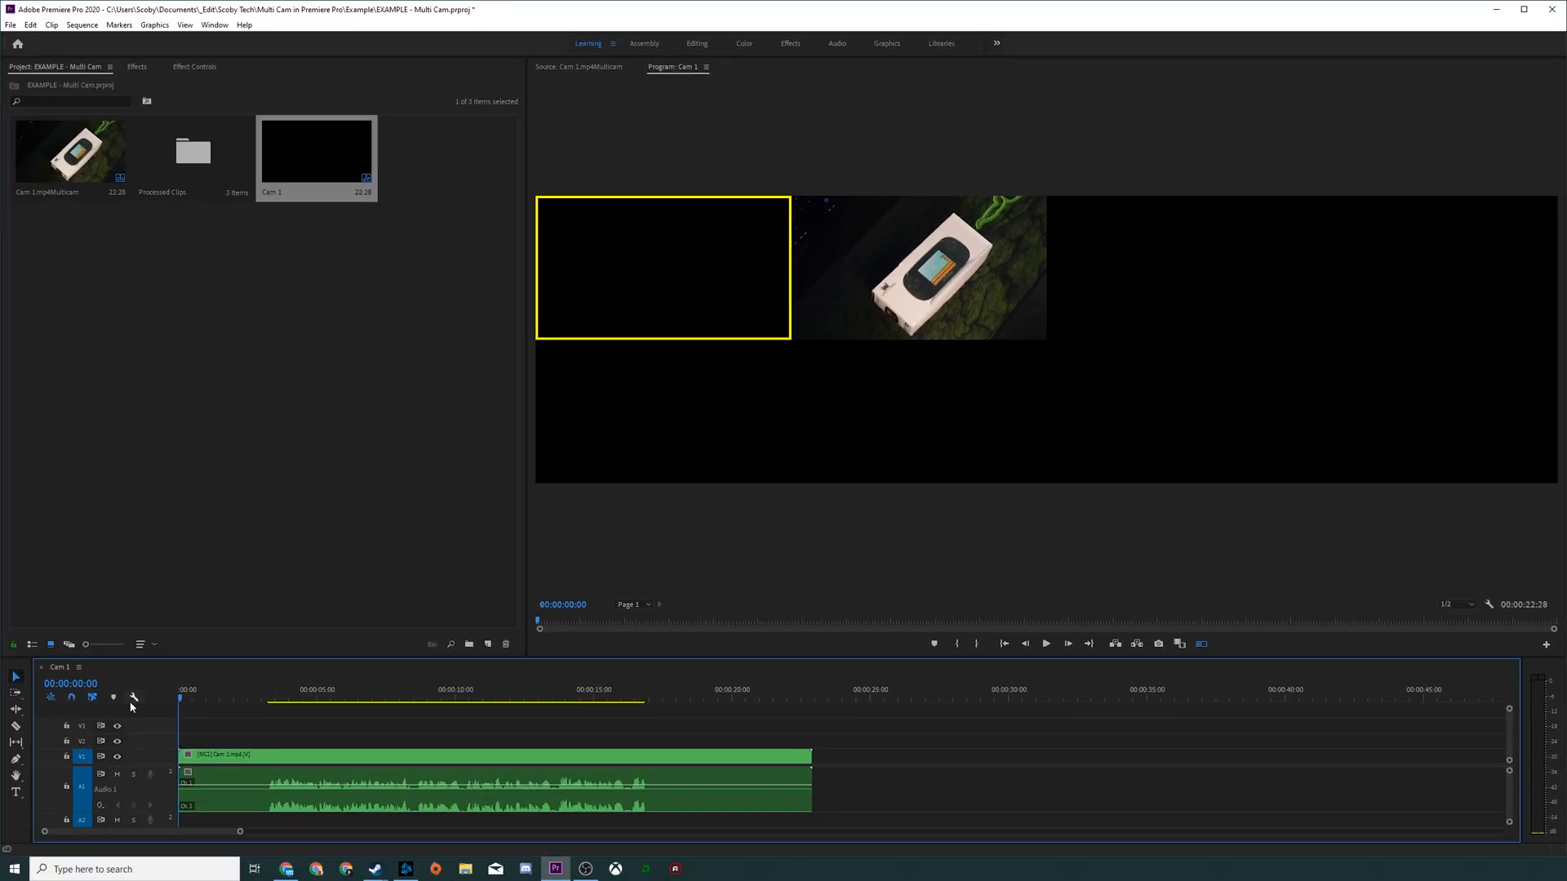
click(292, 776)
key(space)
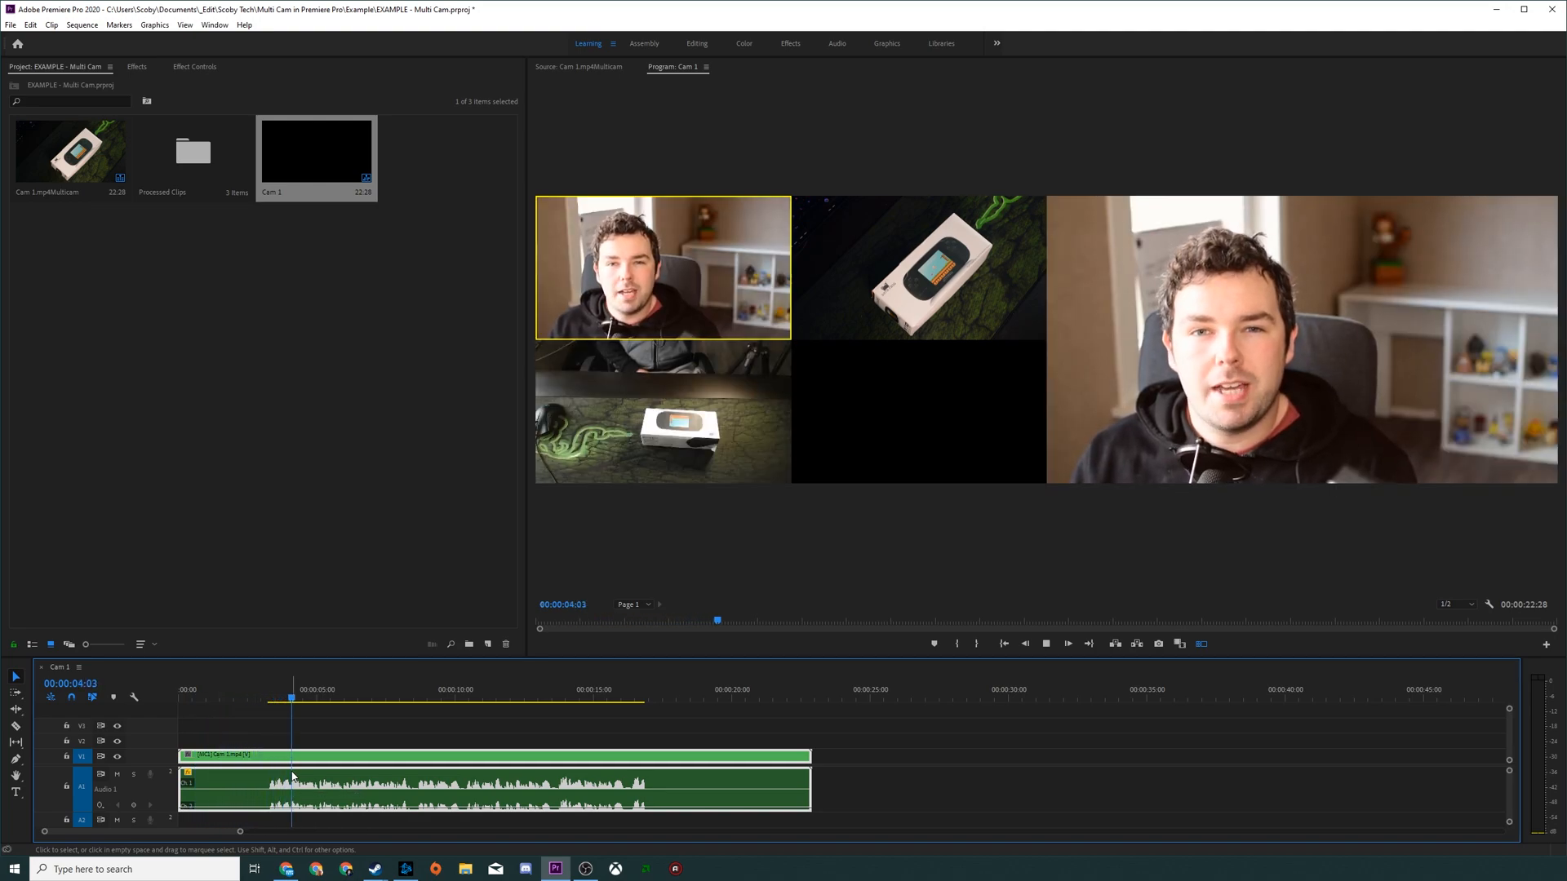
Step: Switch live between camera angles 1, 2 and 3 during playback, finishing on camera 2, and stop at 00:00:21:16
key(1)
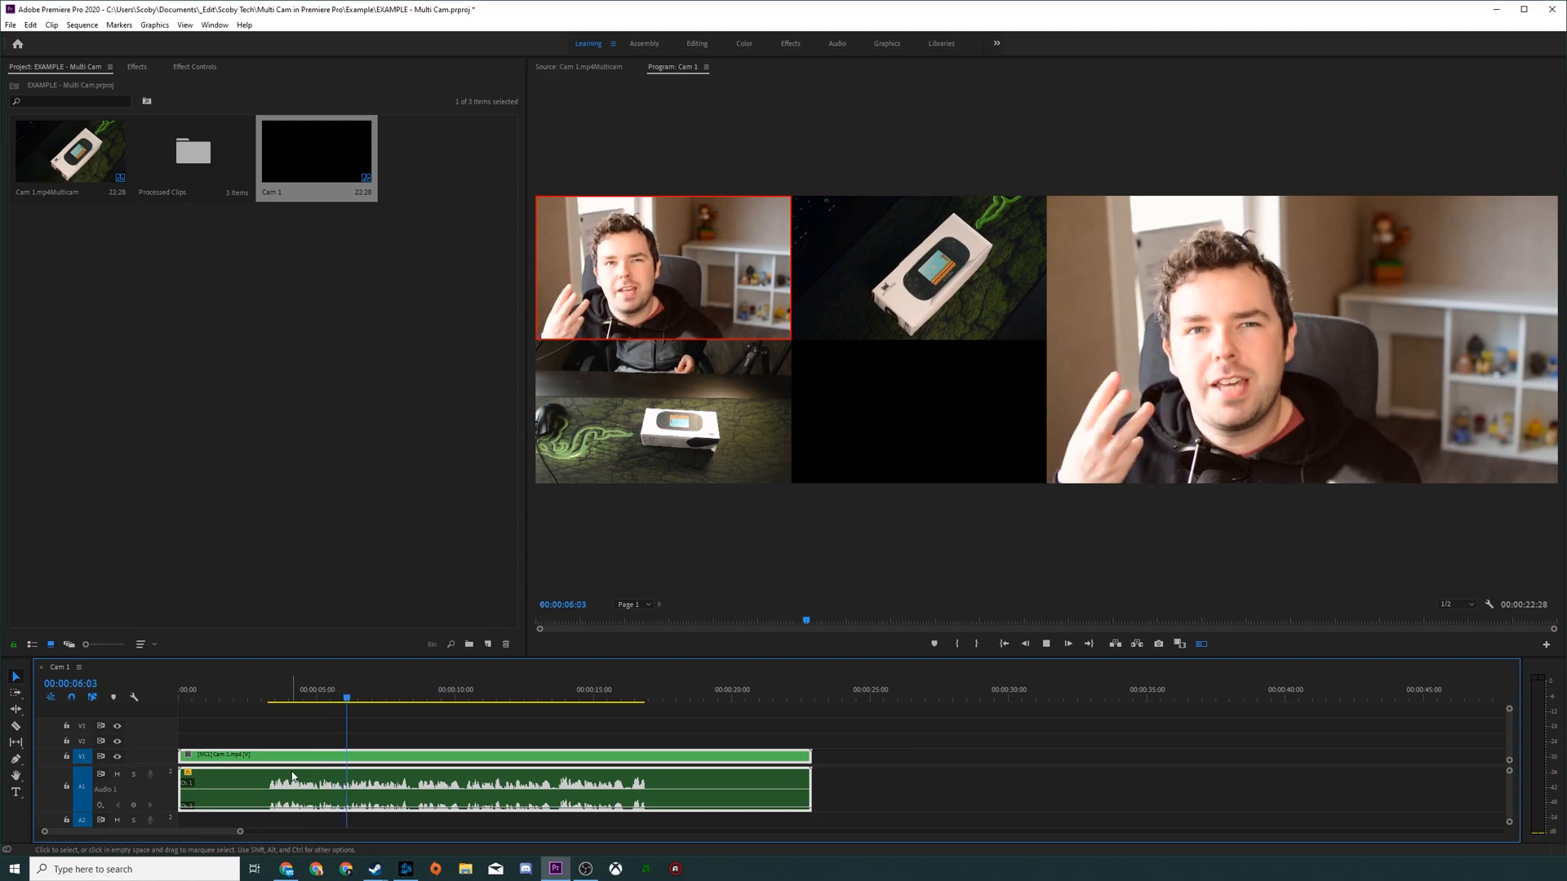
key(2)
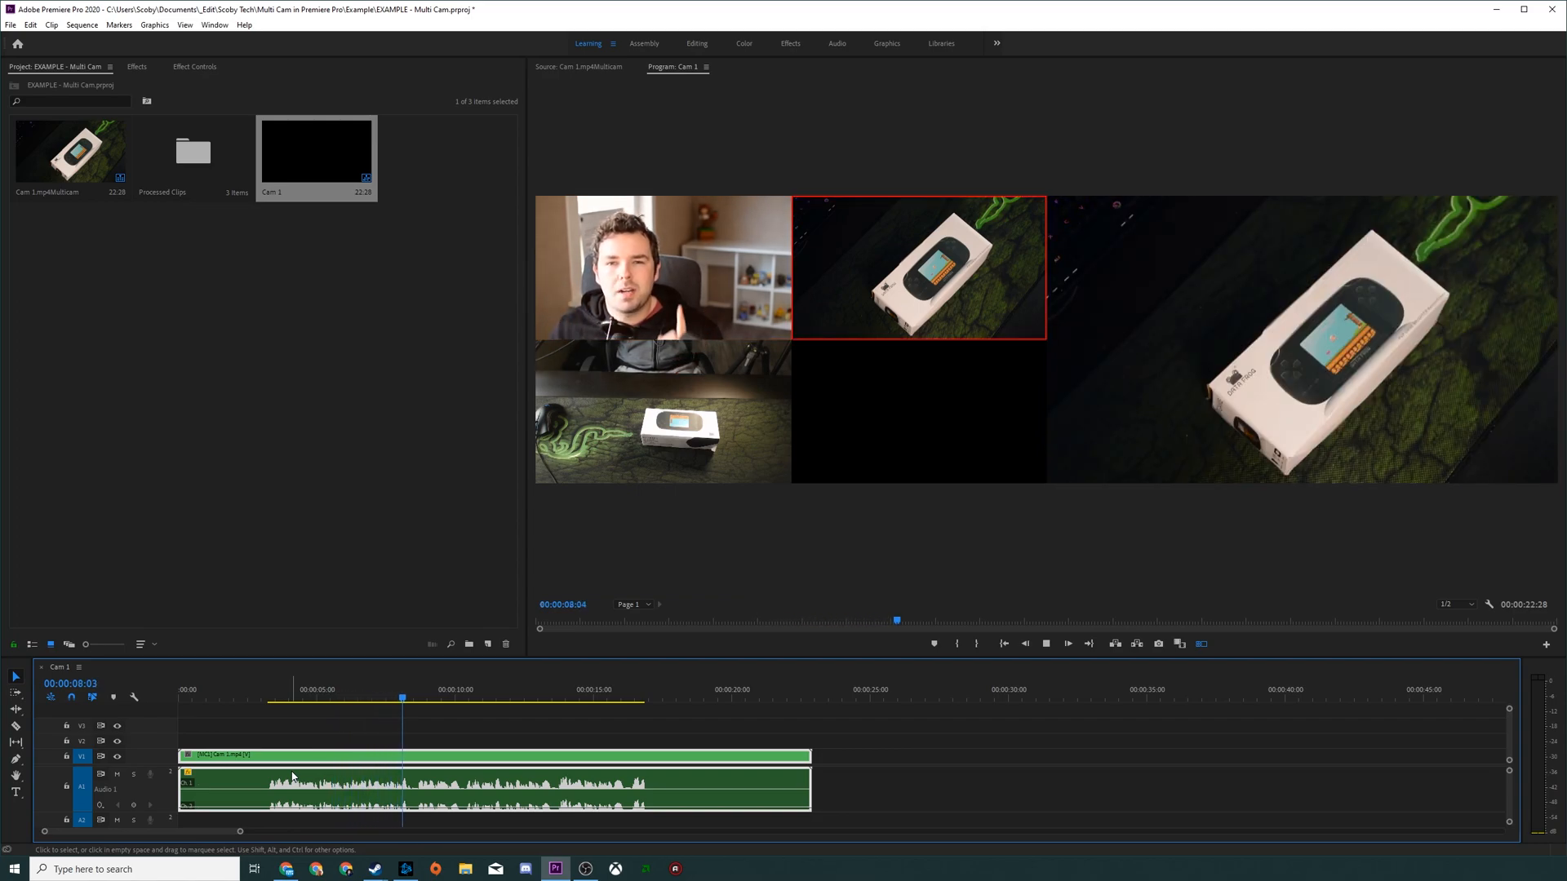
click(706, 457)
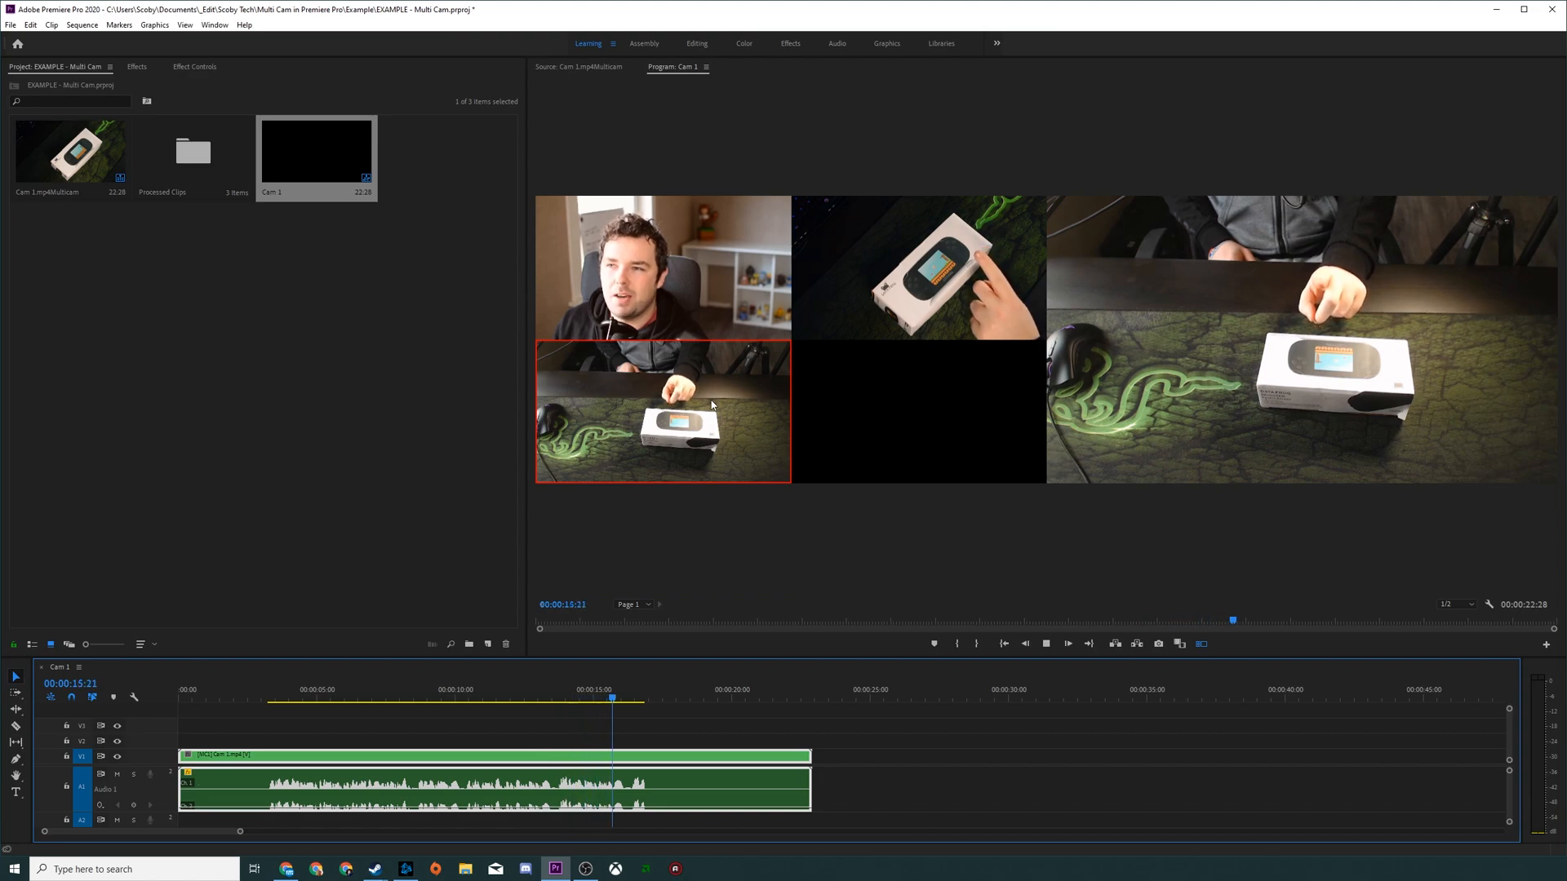
key(2)
key(1)
key(3)
key(1)
key(3)
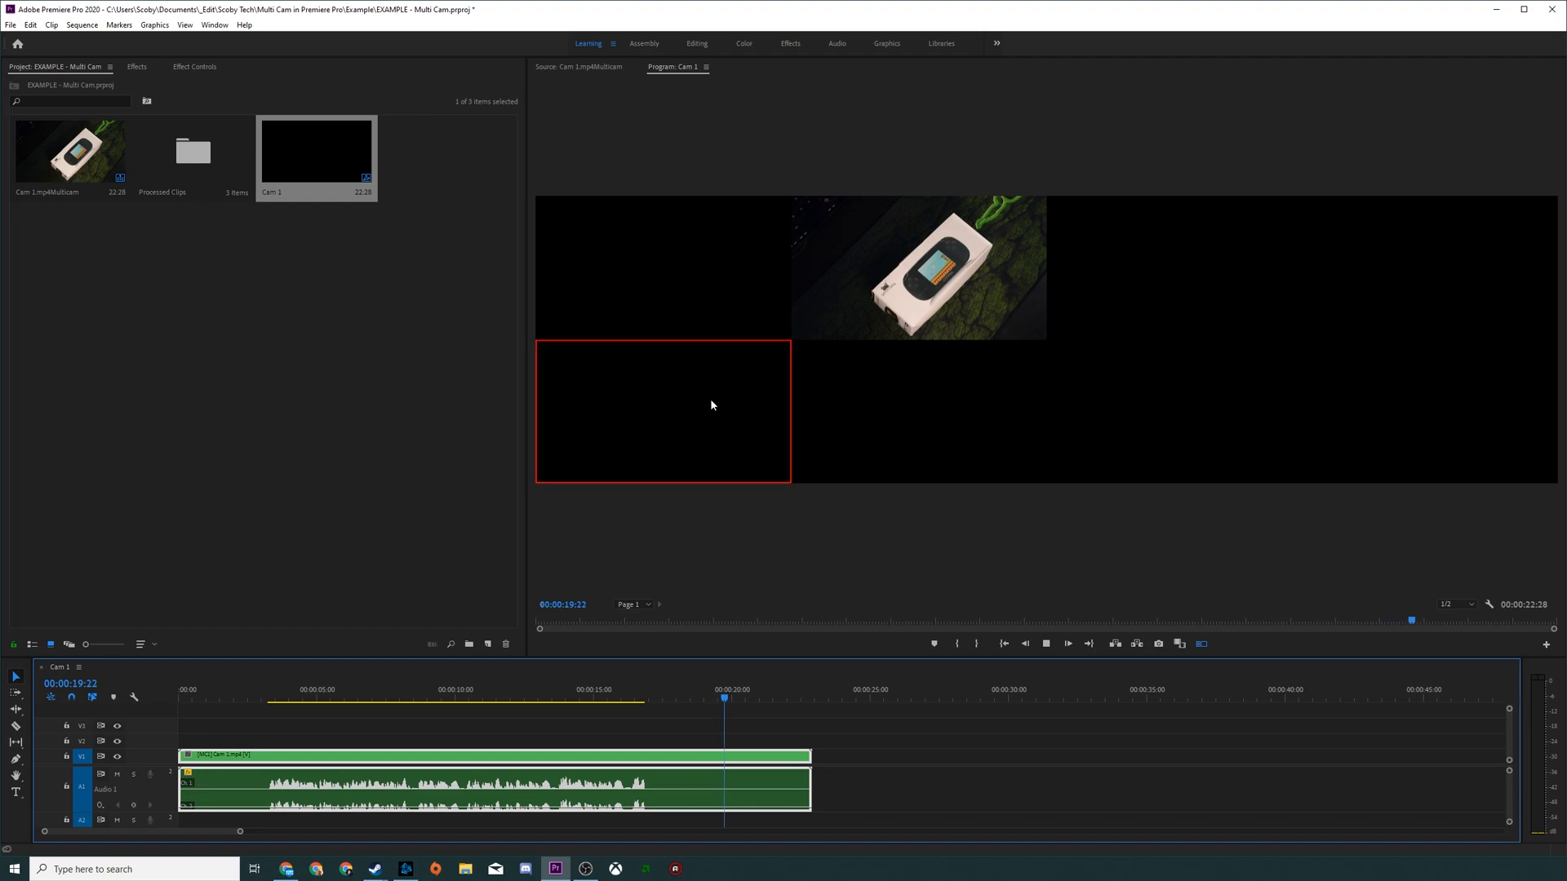
key(2)
key(space)
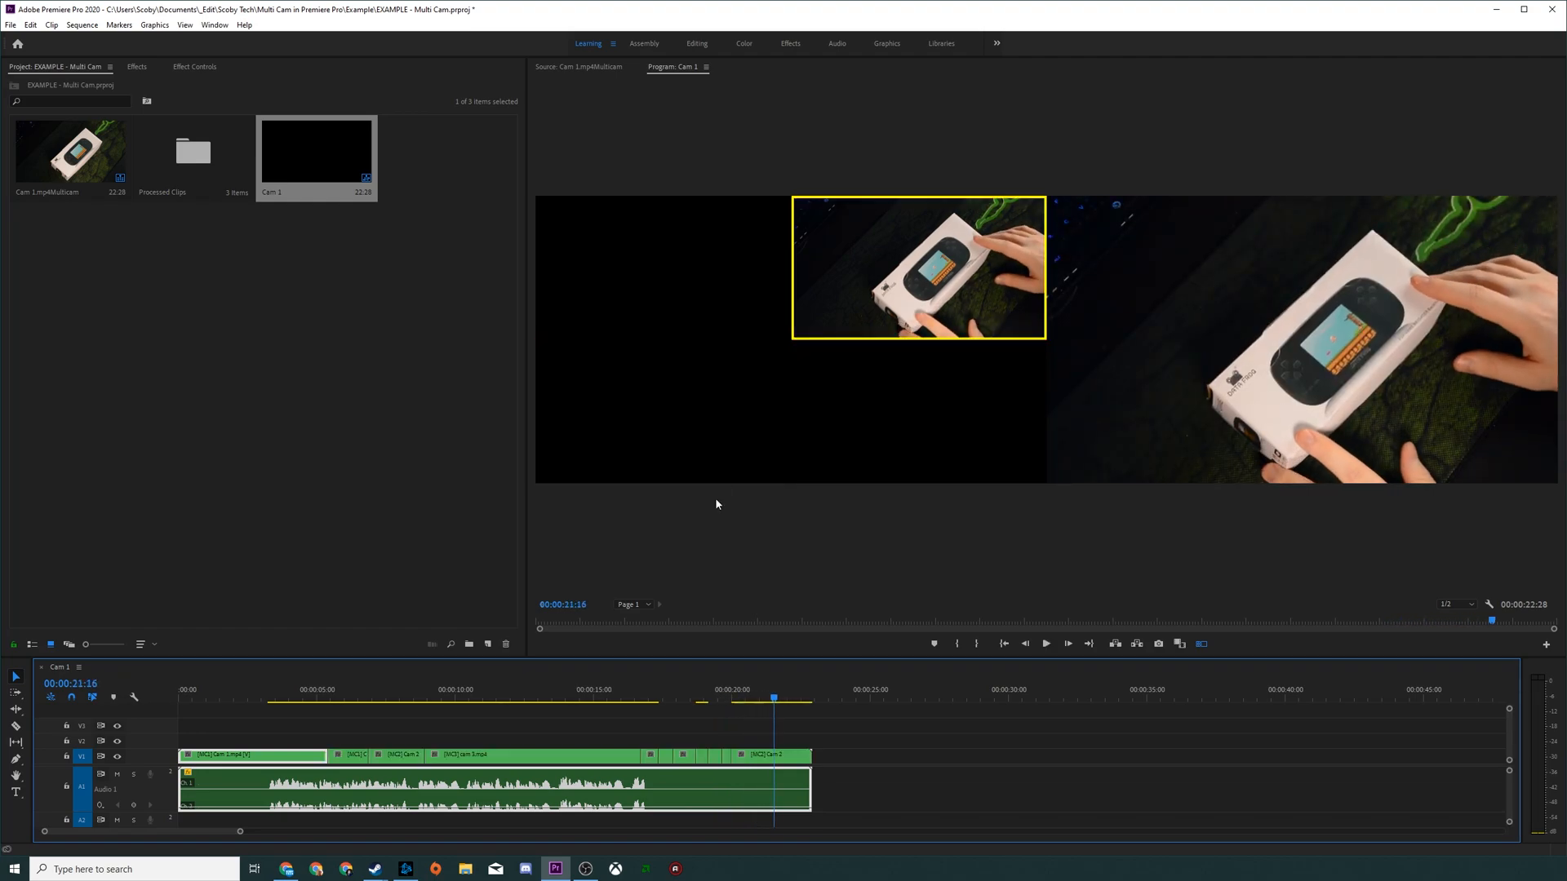
Step: Deselect the clips, enlarge the timeline around the new cuts and scrub through them to 00:00:08:22
click(333, 711)
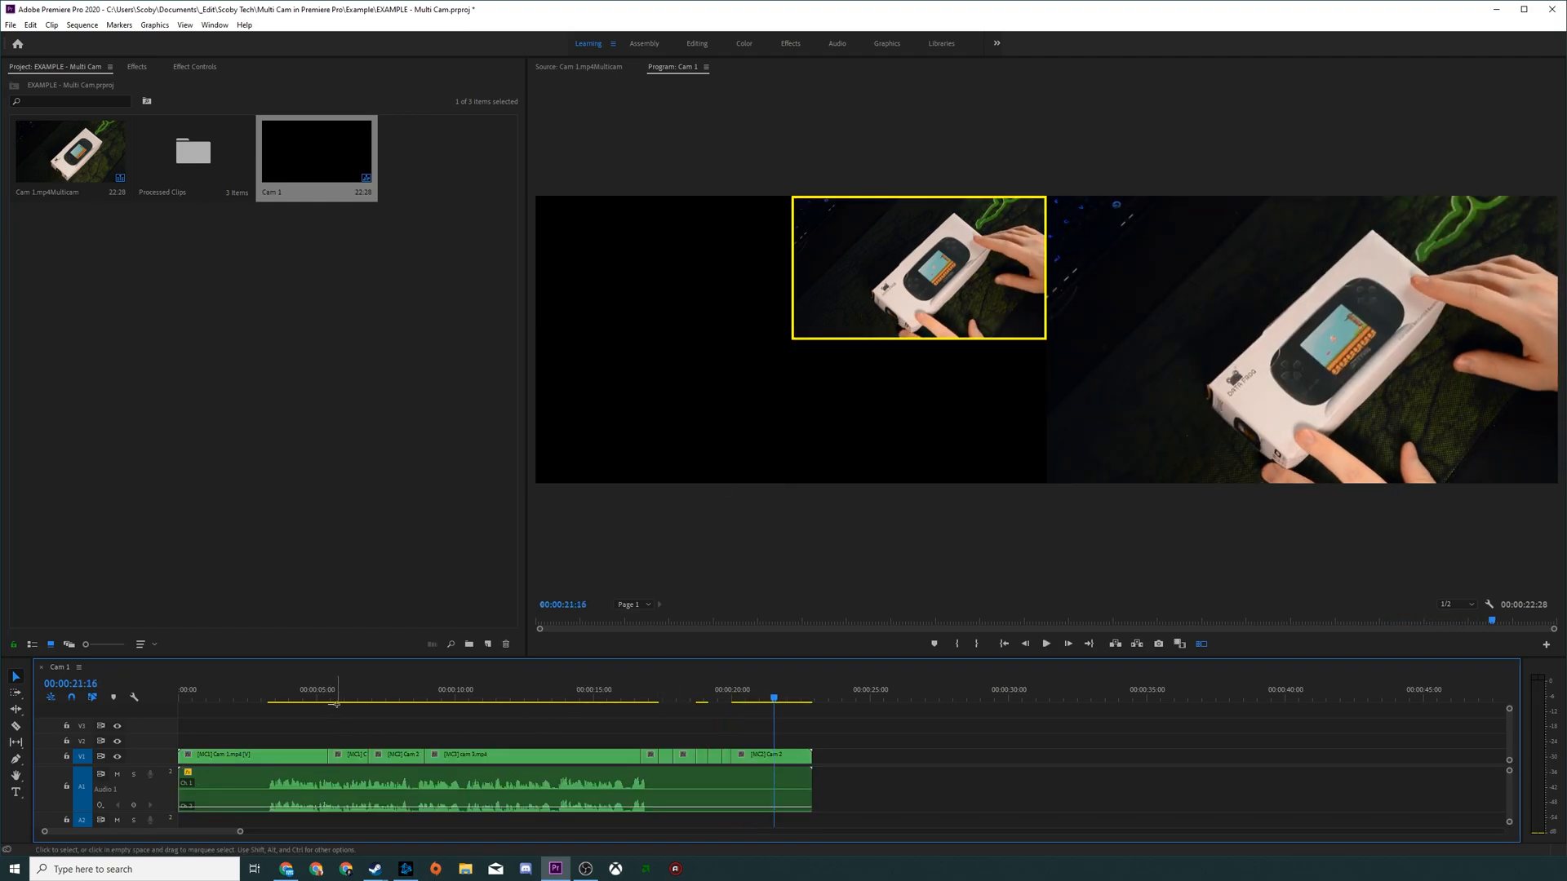
click(349, 697)
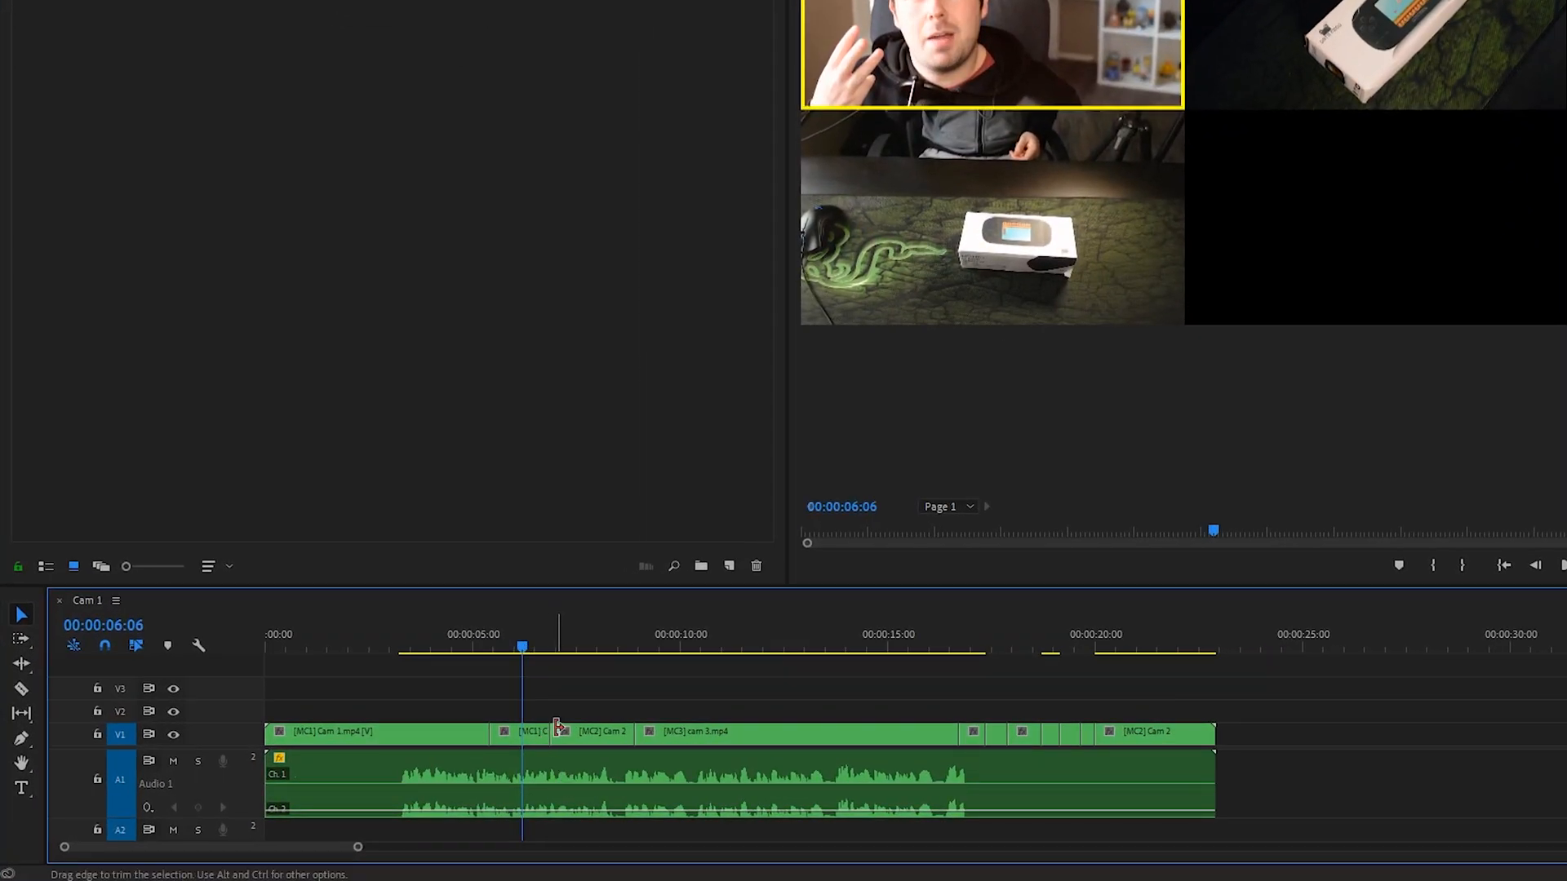
drag(356, 847, 253, 847)
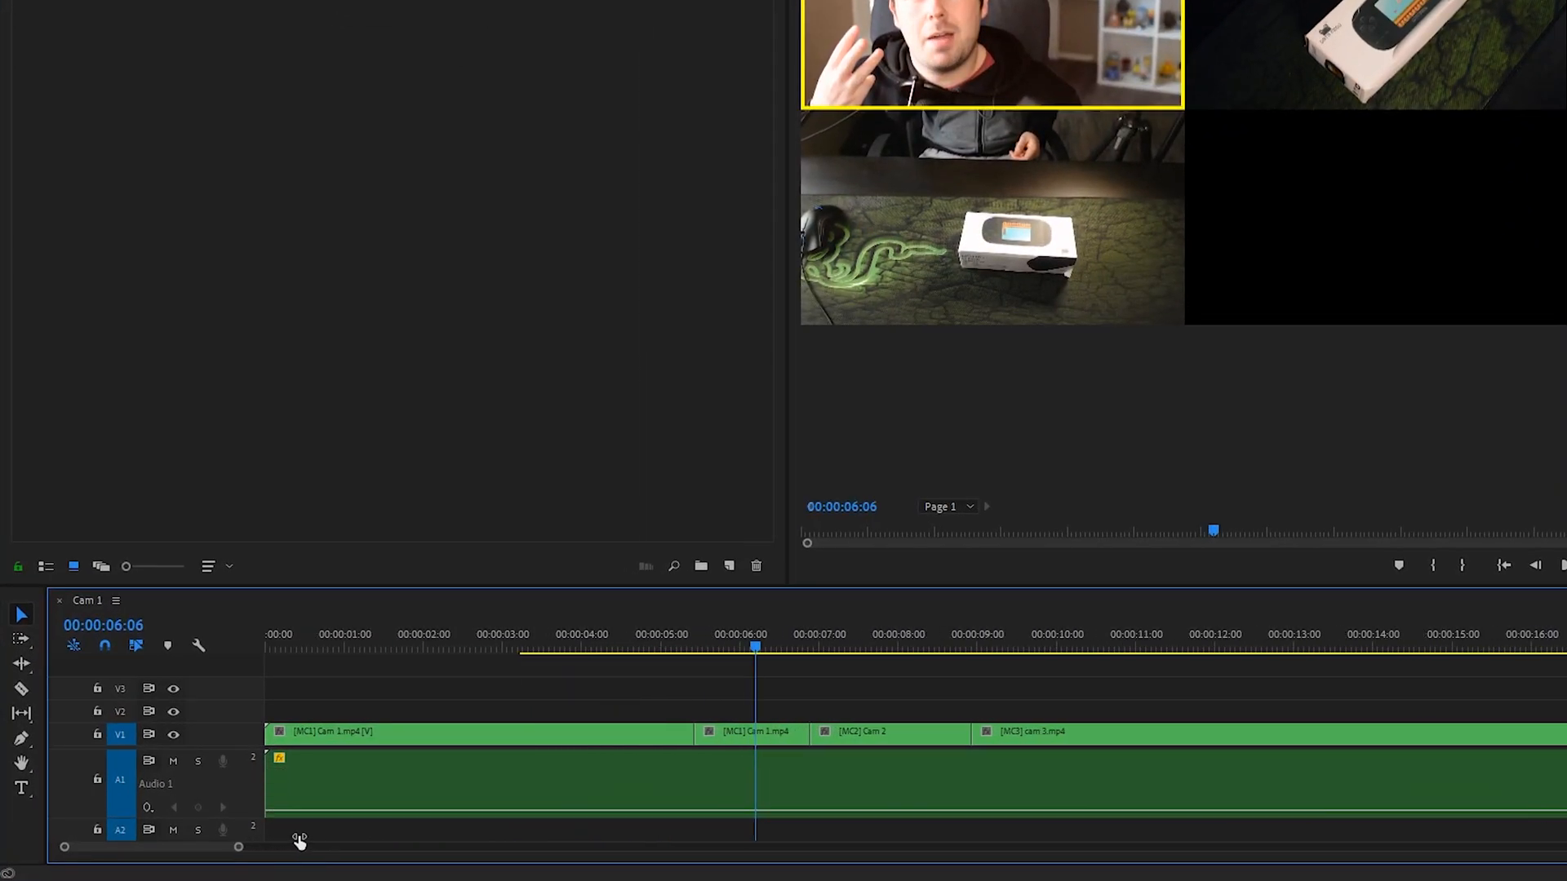
click(776, 649)
drag(784, 651, 866, 655)
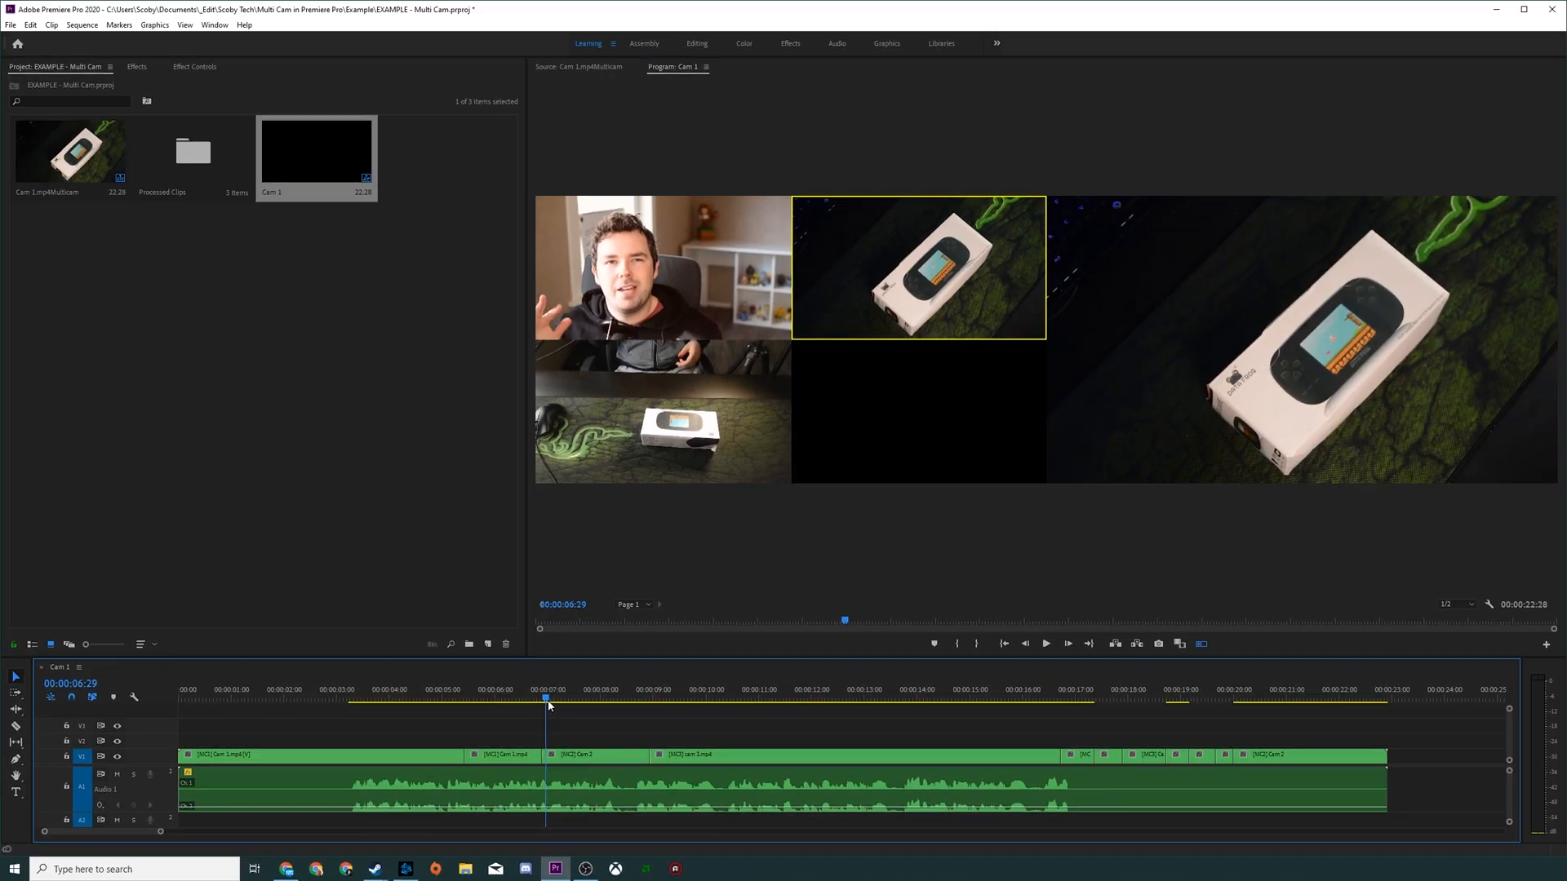
drag(582, 708, 638, 702)
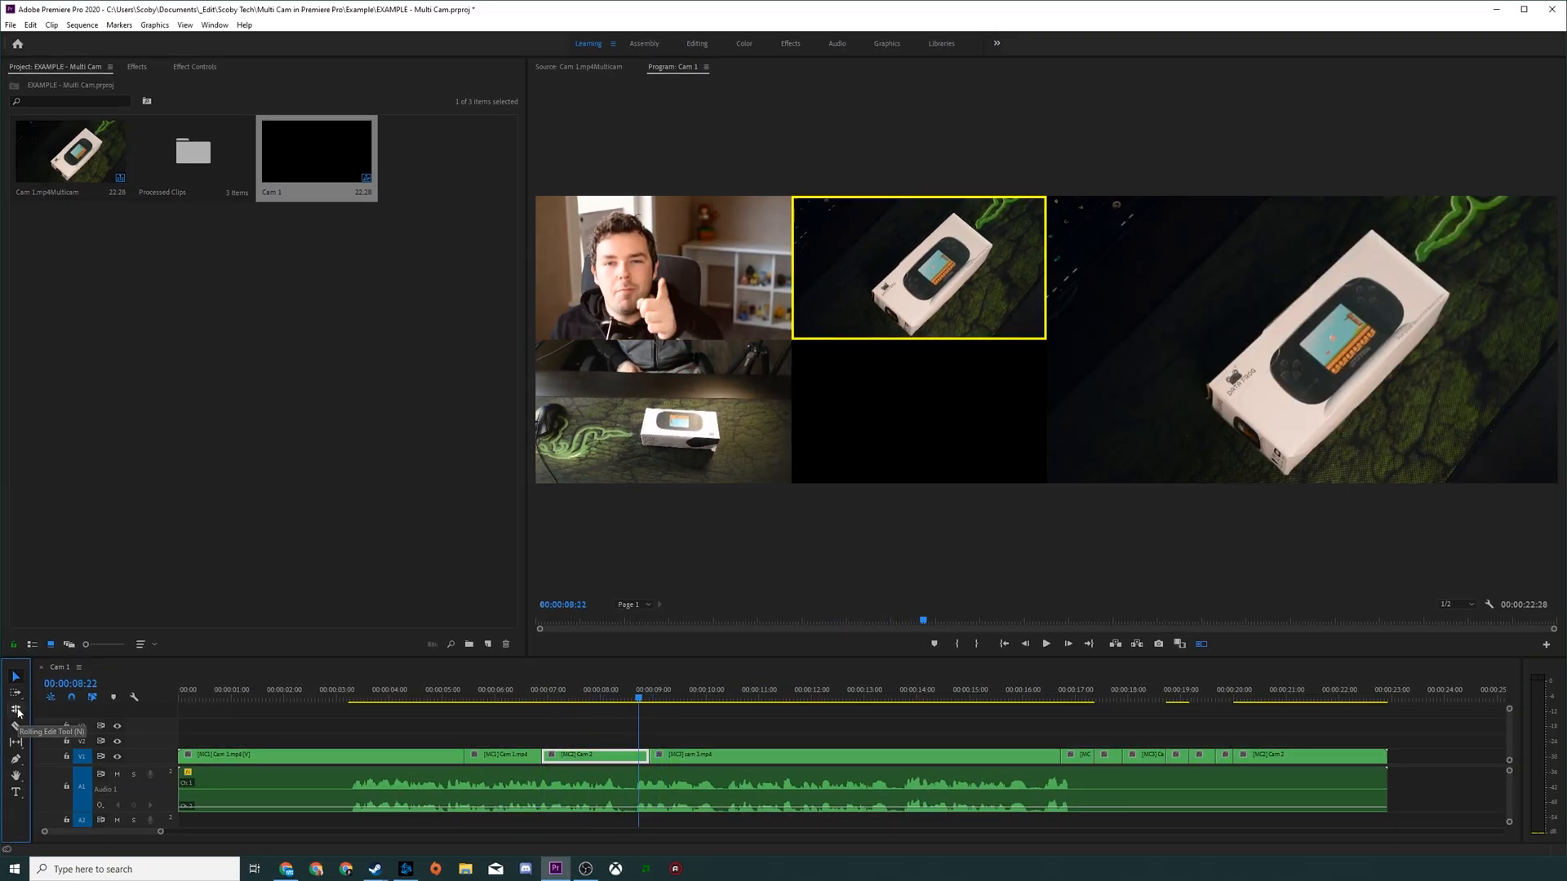
Step: Roll the edit point between the Cam 2 and cam 3 clips to about 00:00:09:15 with the Rolling Edit tool, and return to the Selection tool
click(18, 714)
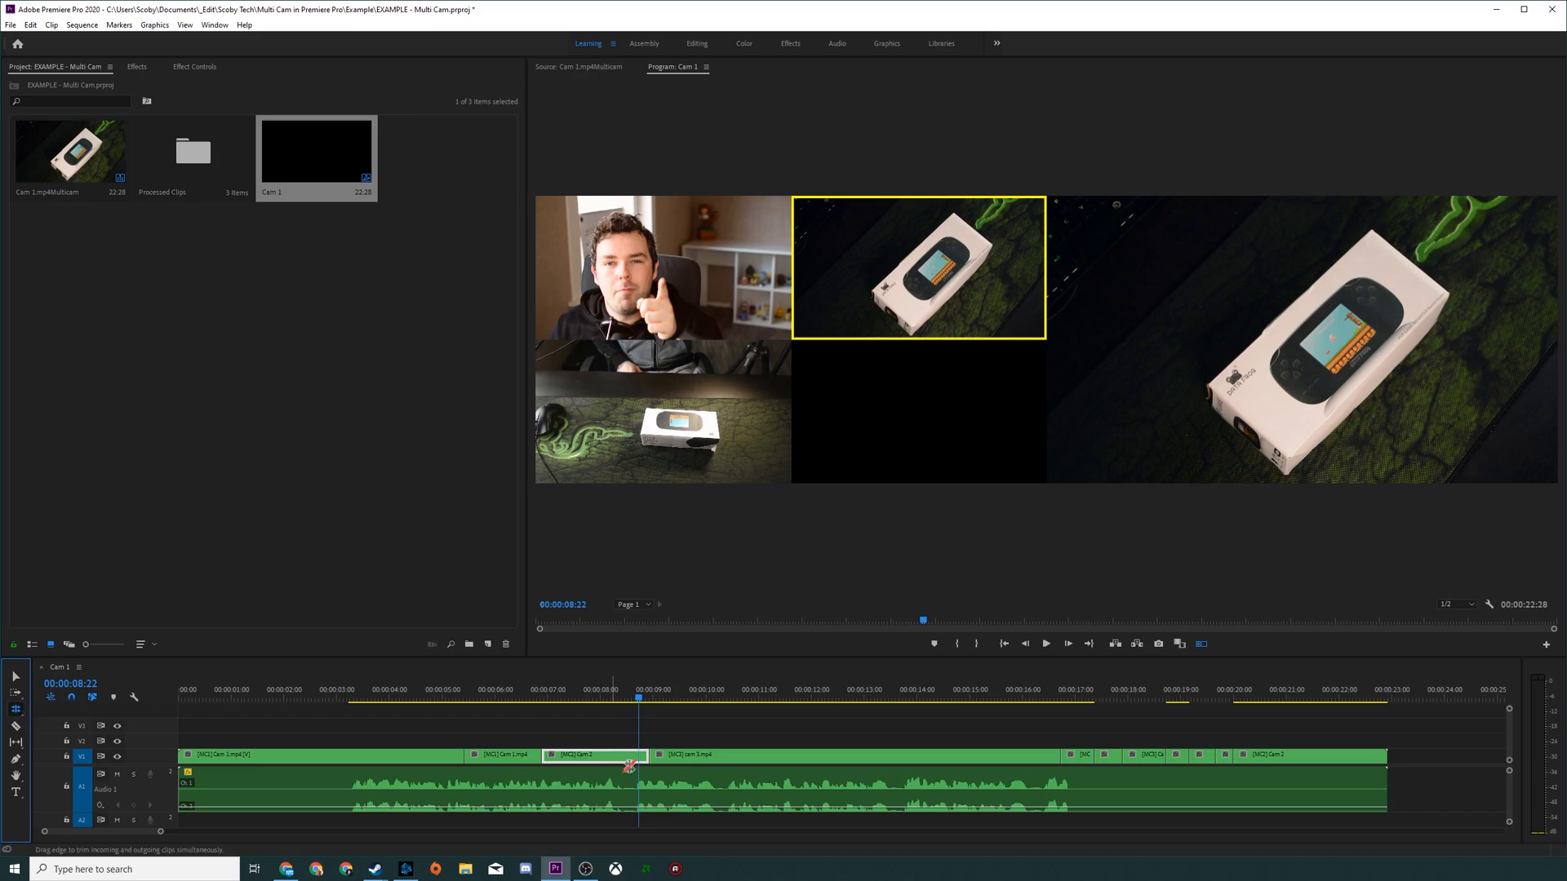
drag(648, 753, 670, 706)
key(v)
Step: Lift the Cam 2 clip onto track V2, extend its end over the cam 3 clip, and undo both changes
drag(608, 758, 771, 732)
mouse_move(670, 702)
mouse_down()
mouse_move(734, 704)
mouse_move(672, 706)
mouse_up()
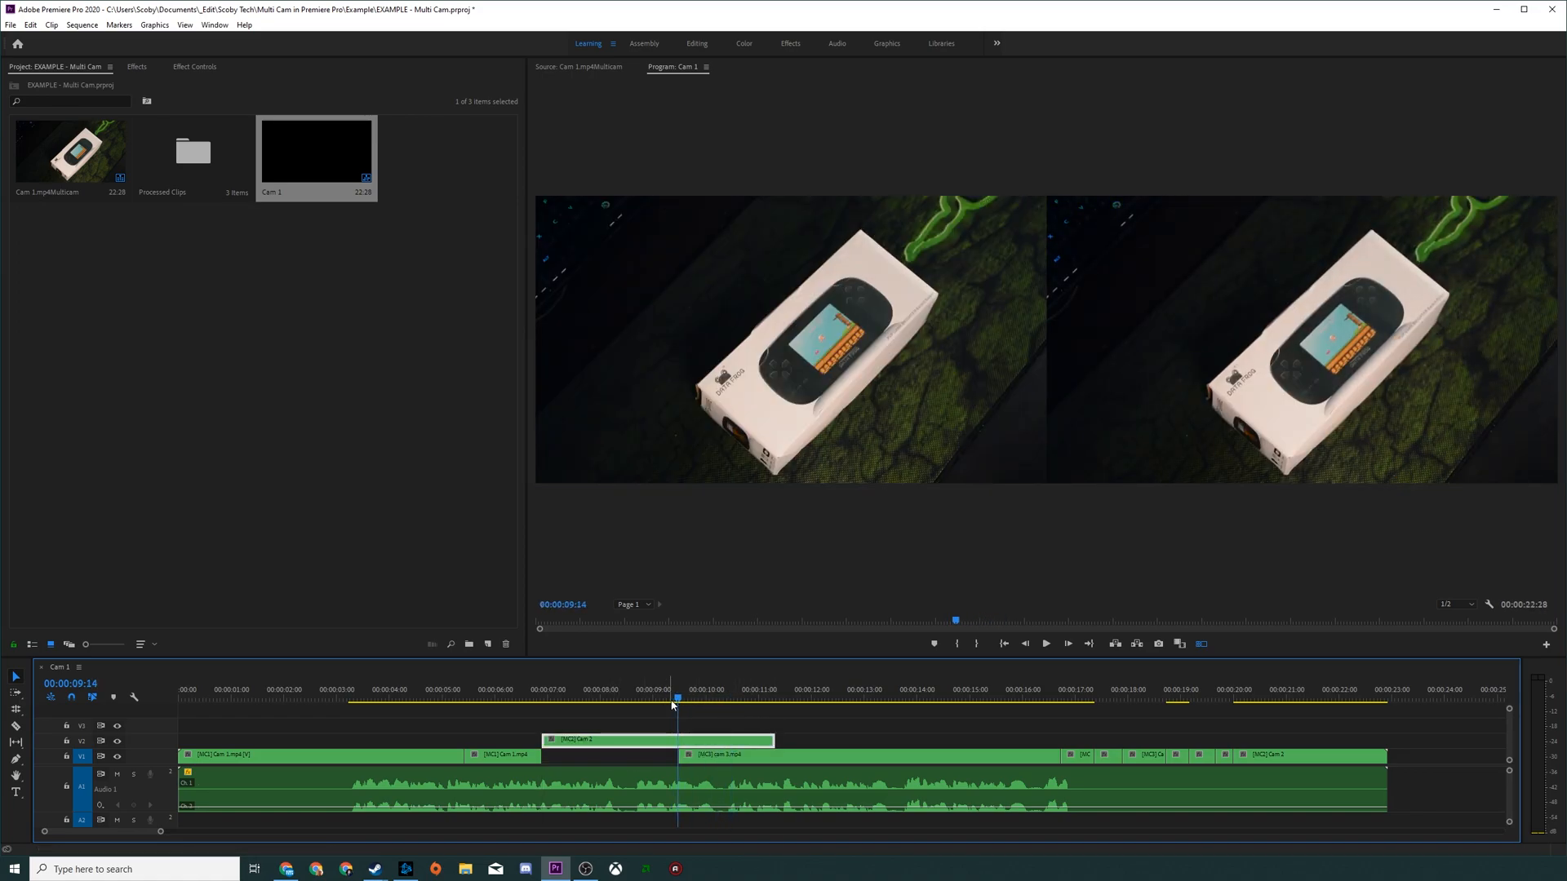
key(ctrl+z)
key(ctrl+z)
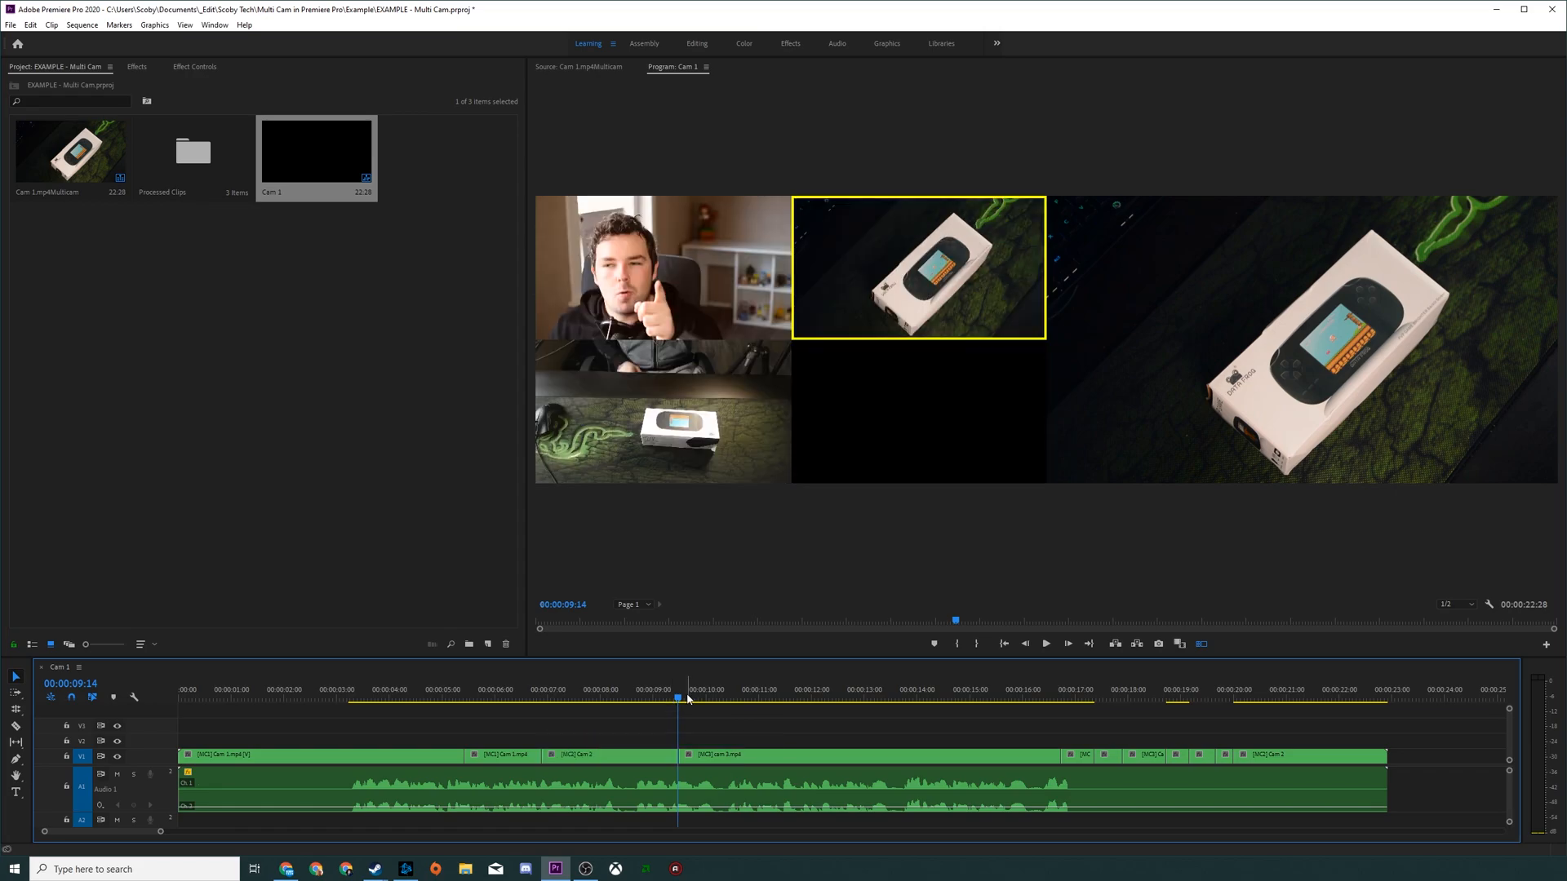
Step: Play on from 00:00:09:14, switch the cam 3 clip to camera 1 at about 00:00:10:20, and stop playback
key(space)
key(space)
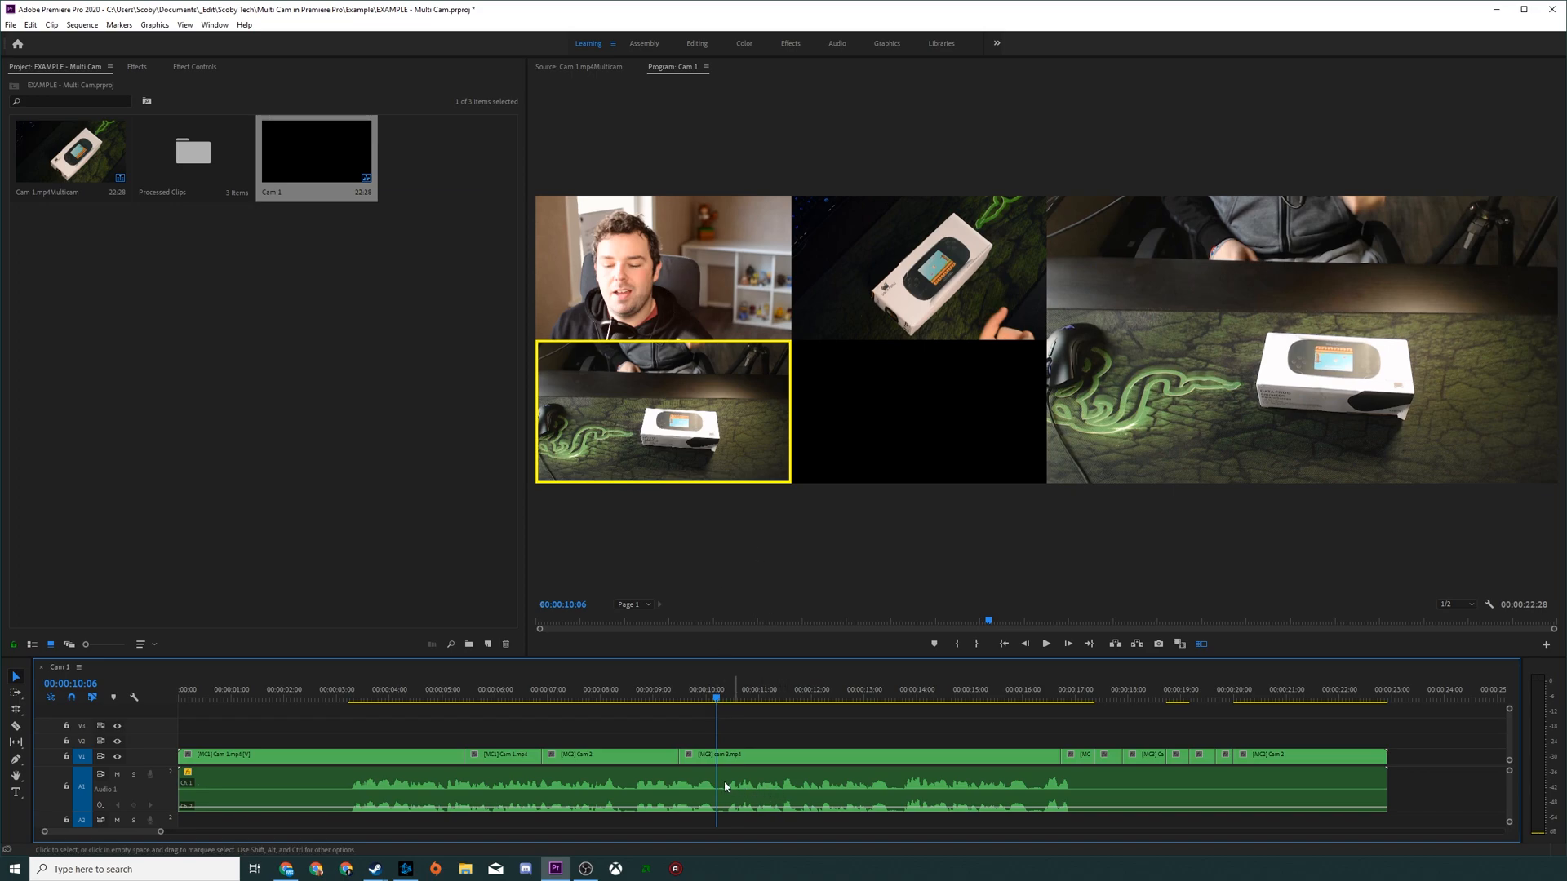
click(732, 755)
key(space)
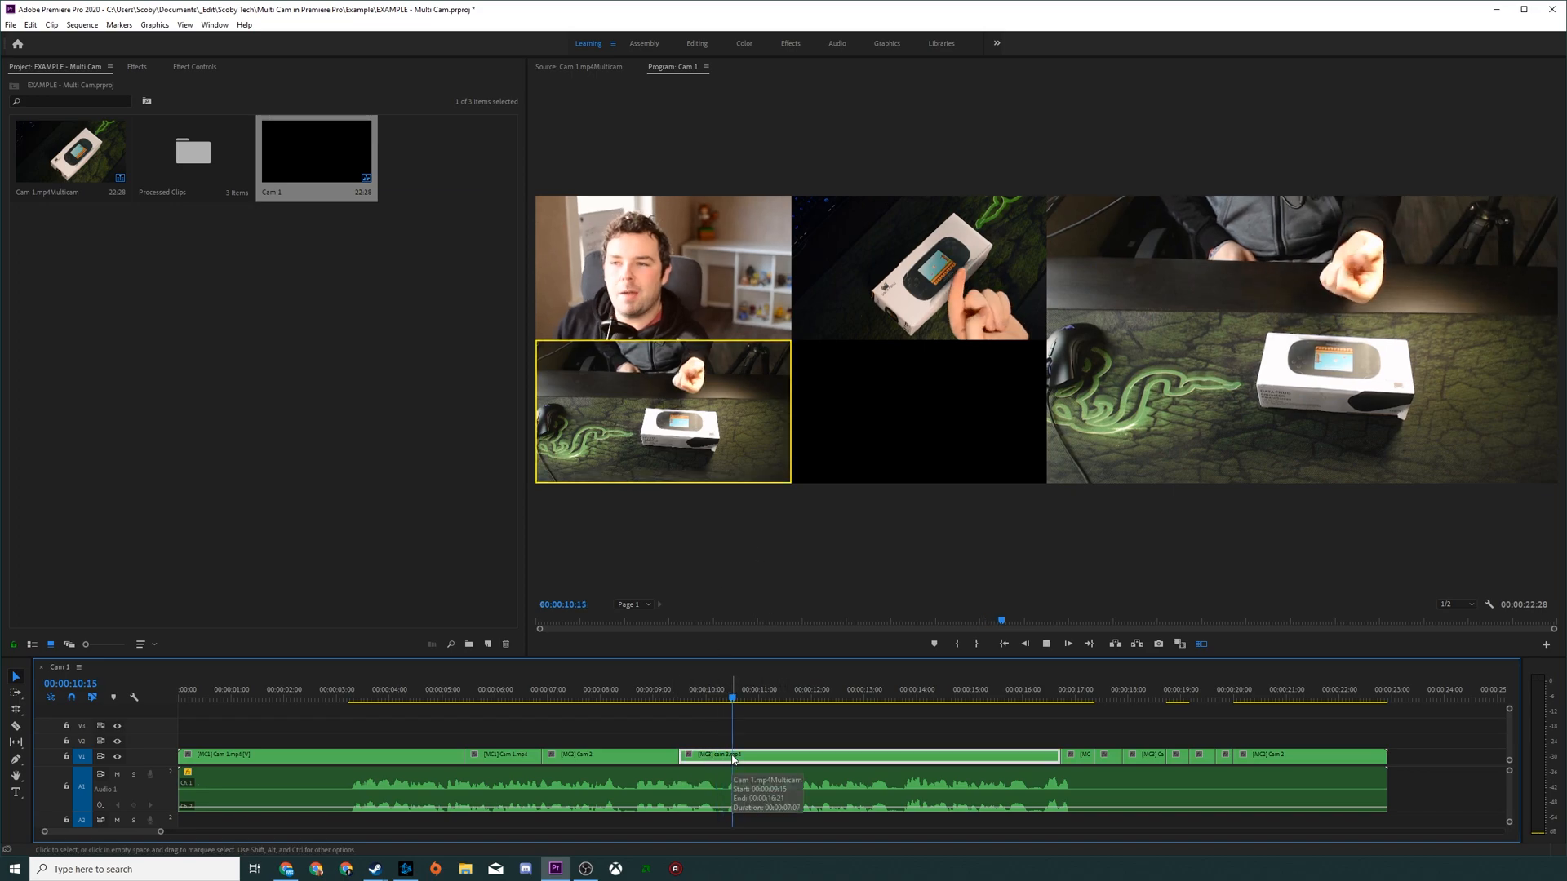
key(1)
key(space)
click(764, 697)
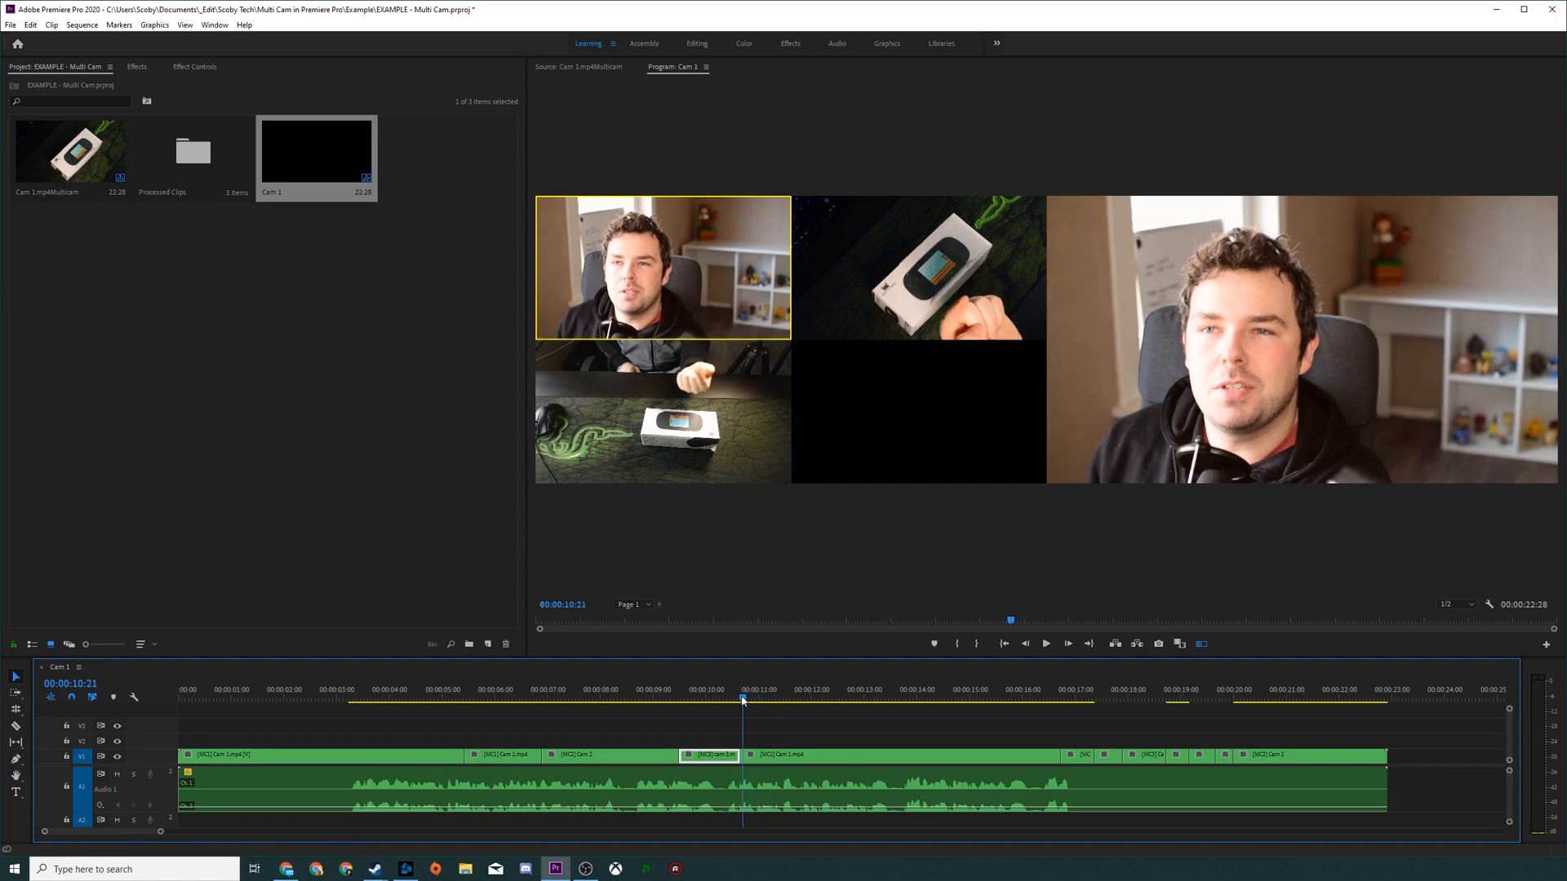
Step: Check the sequence at 00:00:17:10, return the playhead to 00:00:08:18 and make the Program Monitor active
click(1091, 692)
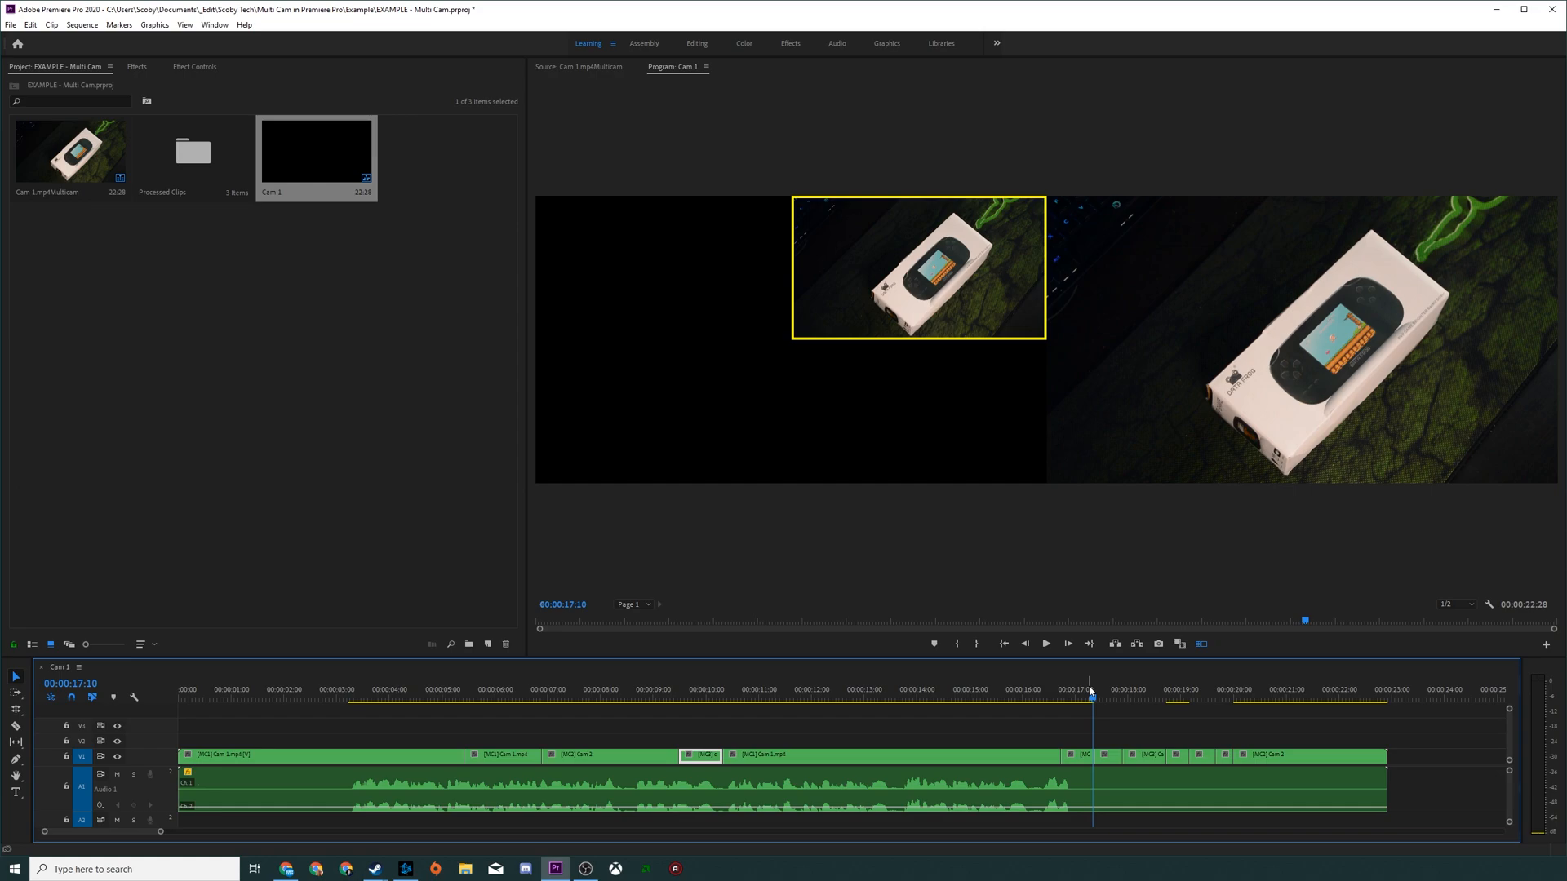
click(633, 690)
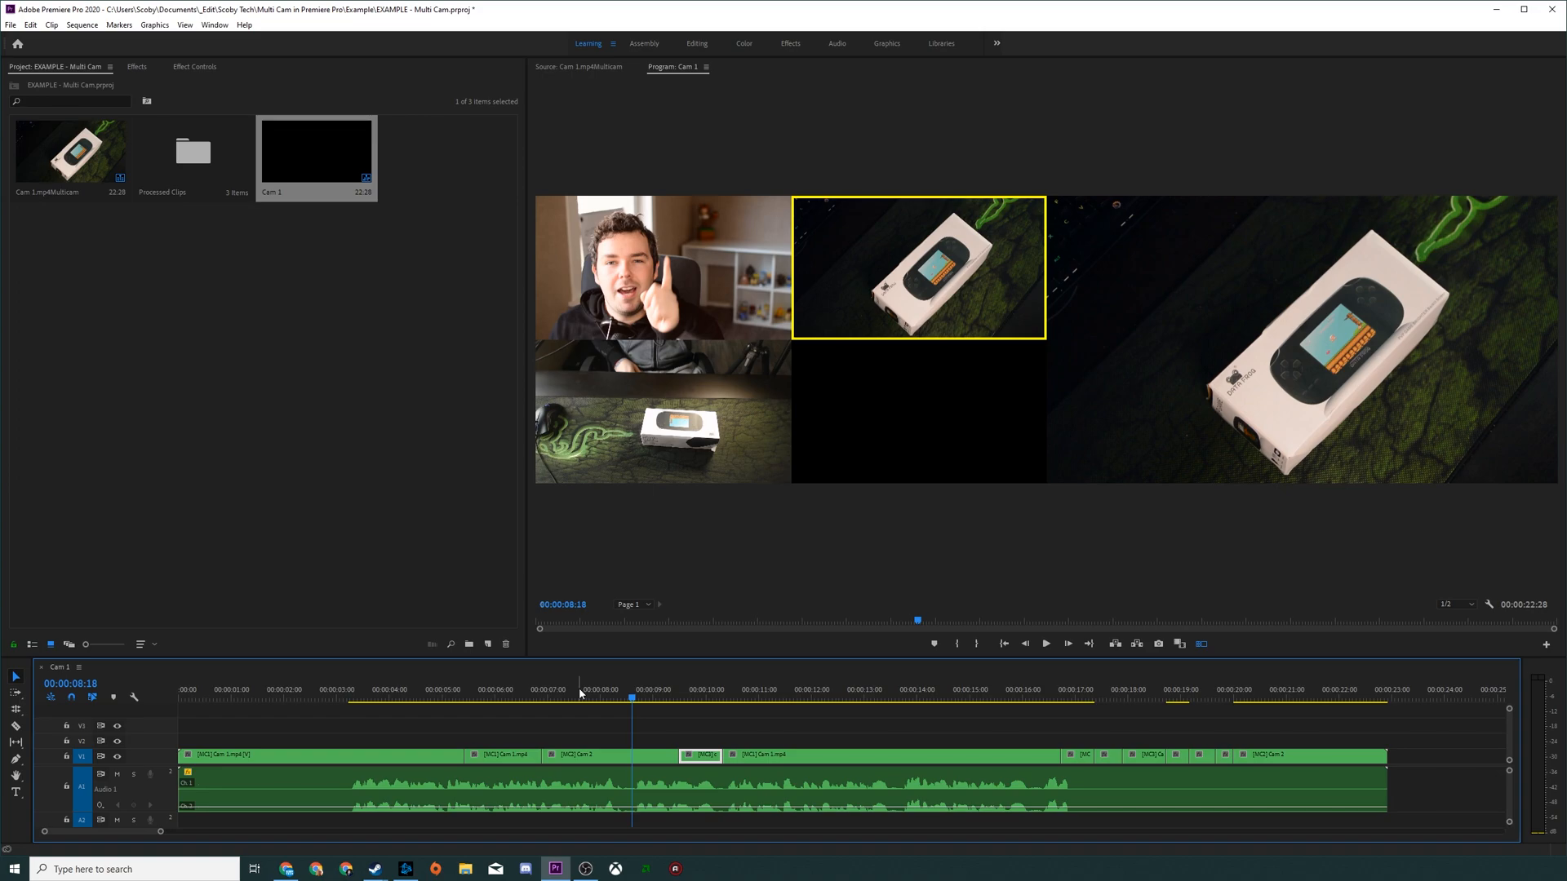
click(907, 512)
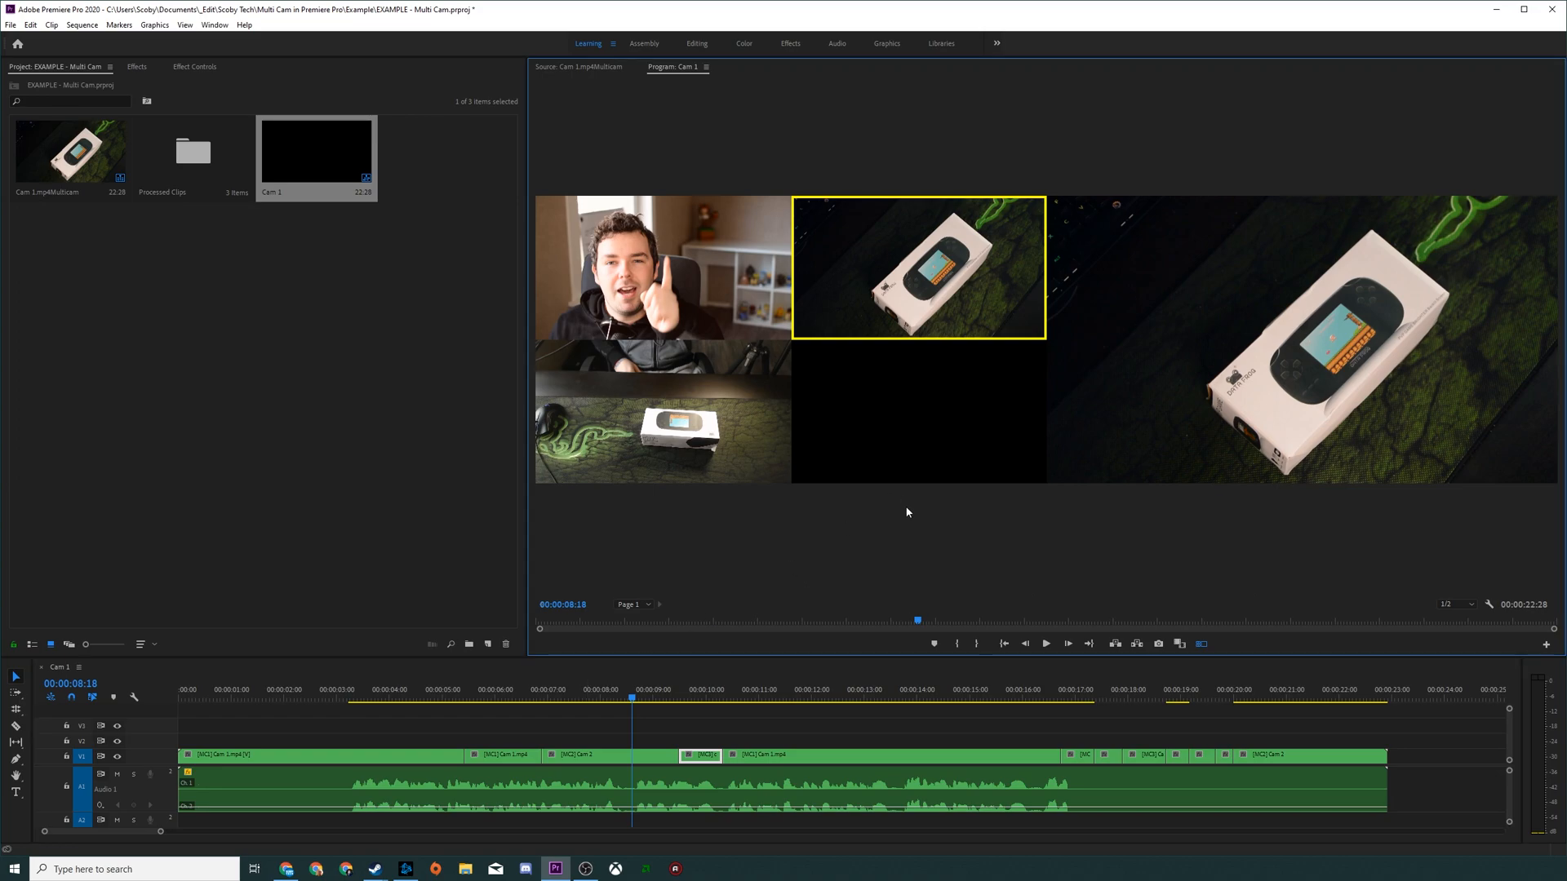